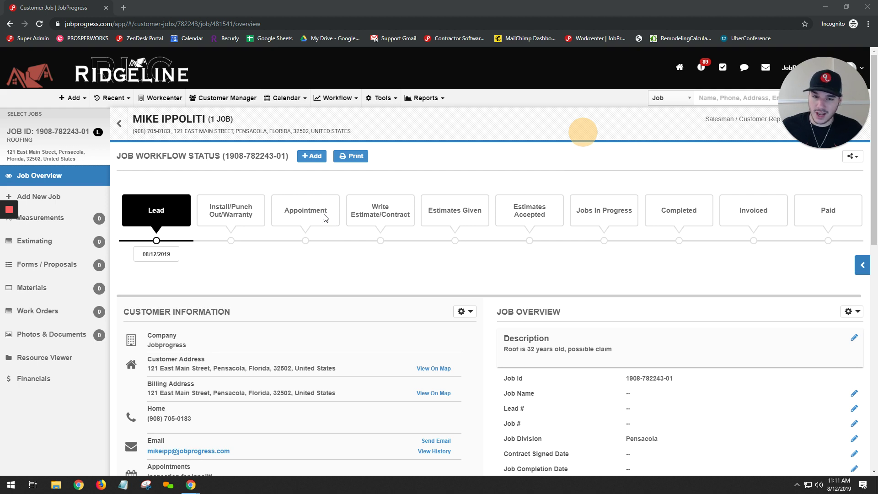
Step: Add a new job appointment titled with the customer's surname plus 'Inspection' and assign it to a team member
left_click(315, 156)
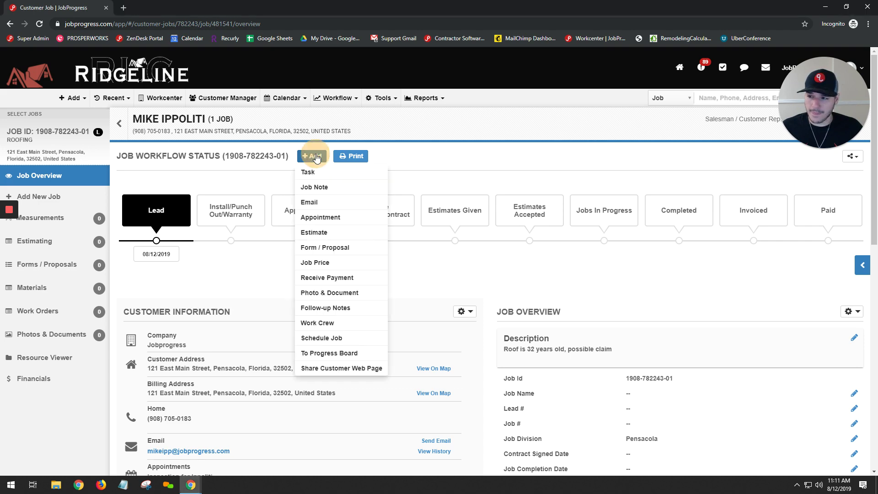
left_click(360, 221)
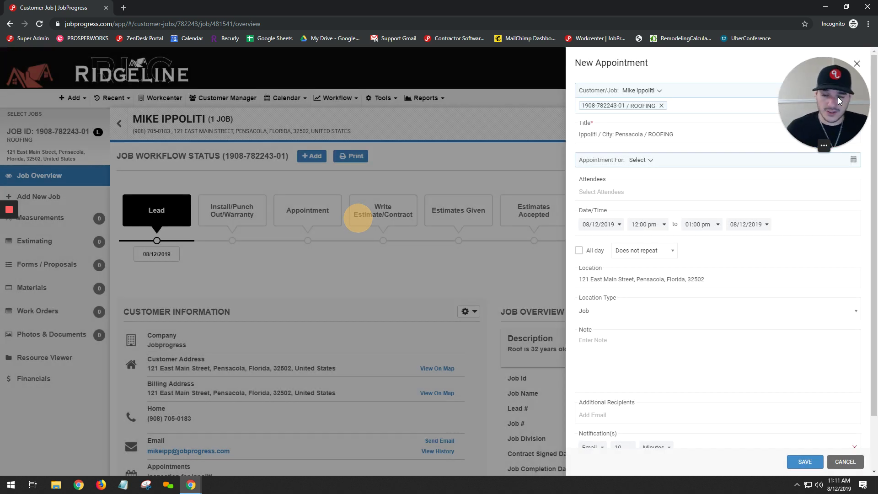
left_click_drag(837, 97, 471, 81)
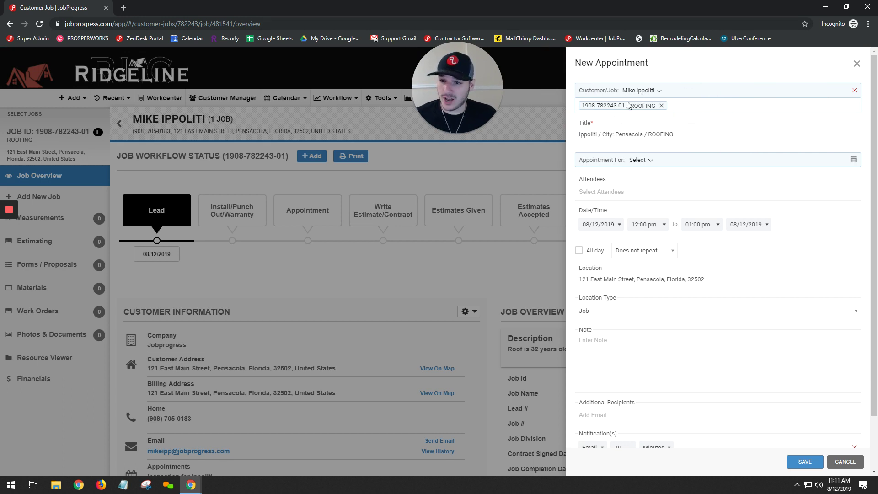
triple_click(681, 134)
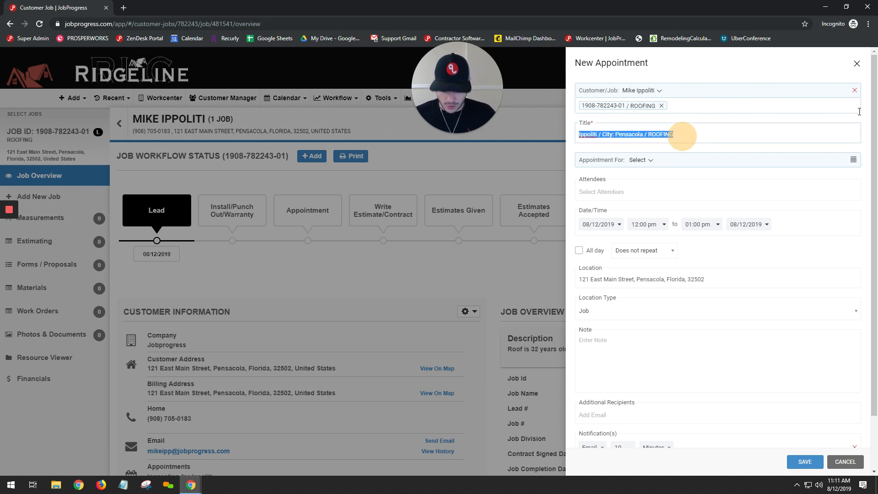
type("Ippoliti In")
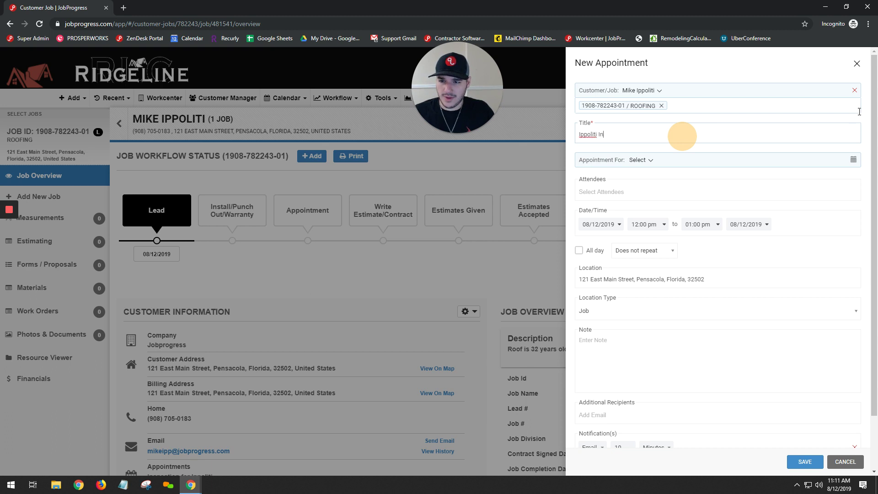
type("spection")
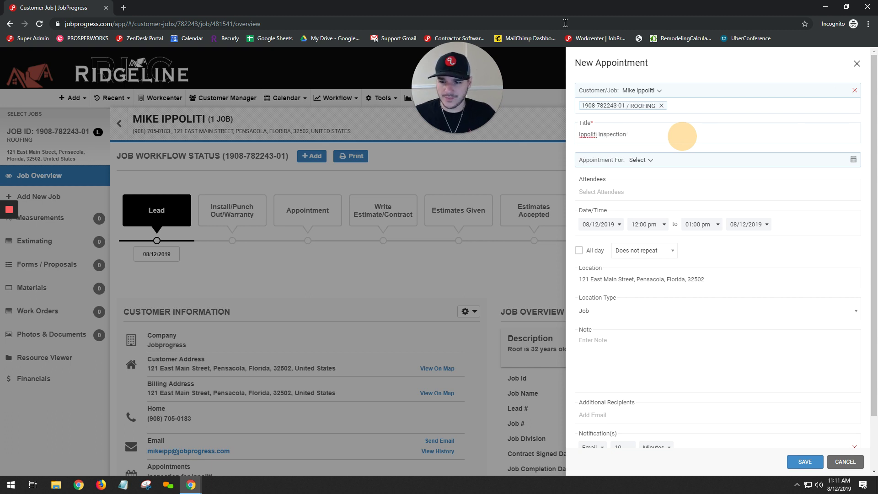
left_click(640, 160)
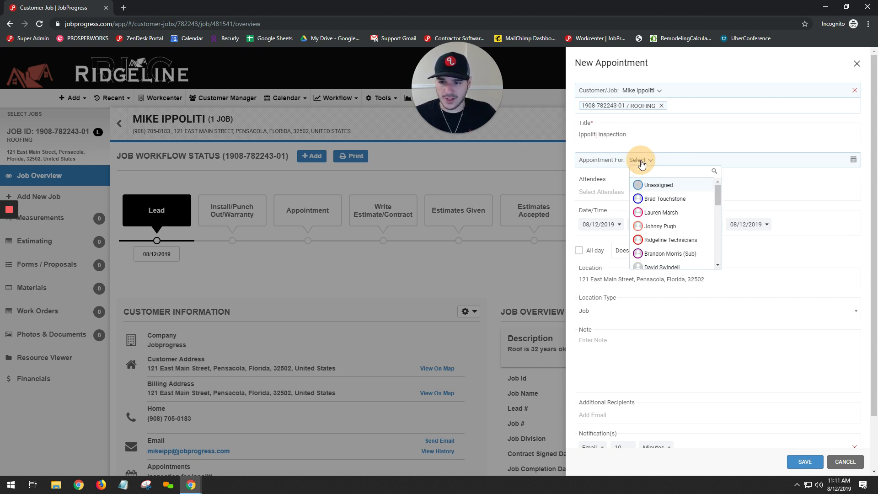
left_click(662, 198)
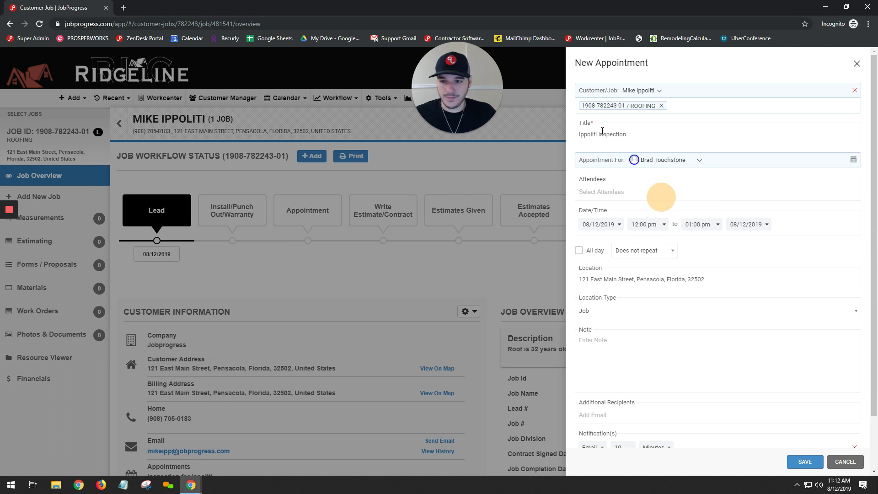
Step: With the assignee's availability calendar shown, schedule the appointment for 08/15/2019, 11:00 am to 12:00 pm
left_click(853, 161)
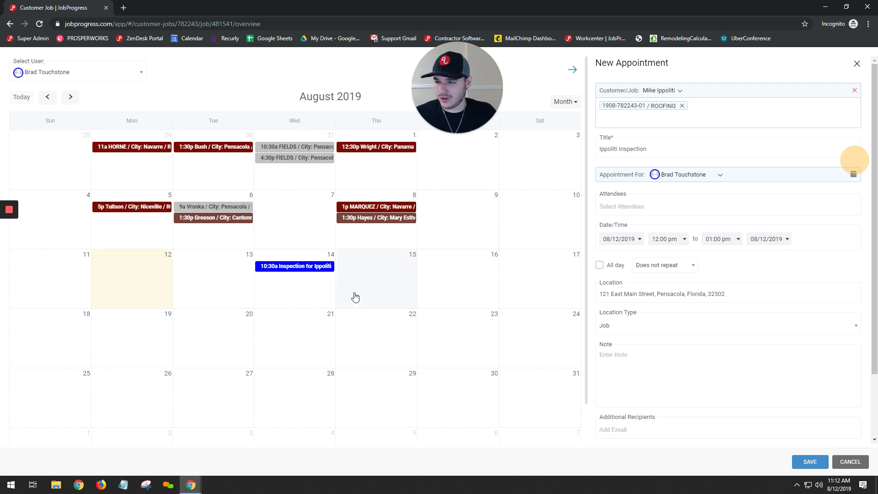
left_click(630, 239)
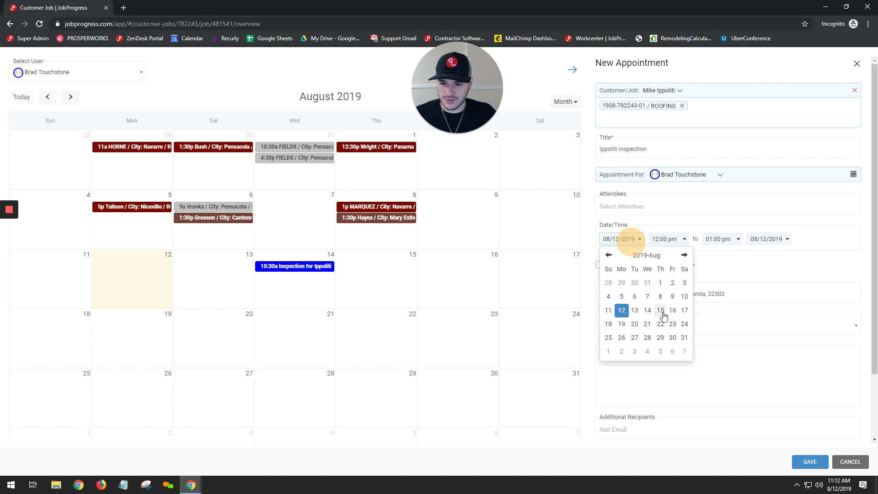
left_click(660, 310)
left_click(672, 238)
left_click(664, 285)
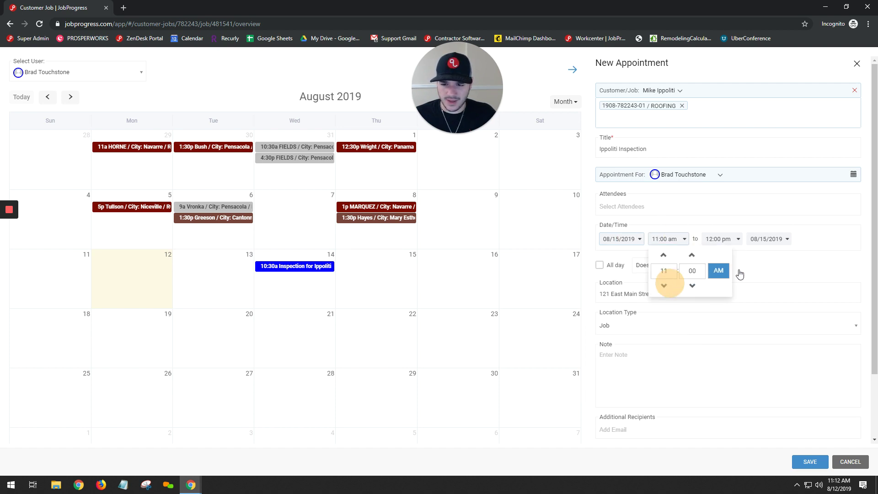
left_click(767, 265)
Step: Leave the appointment's note field blank
scroll(767, 264, "down", 1)
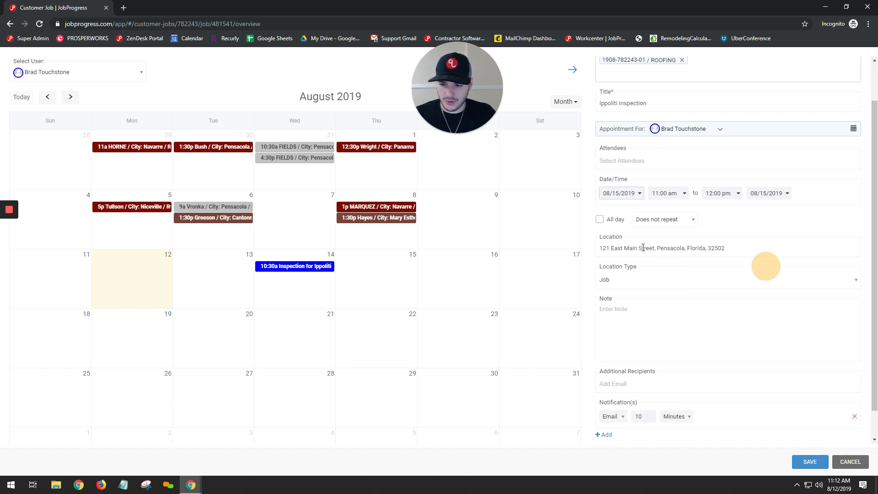
left_click(631, 320)
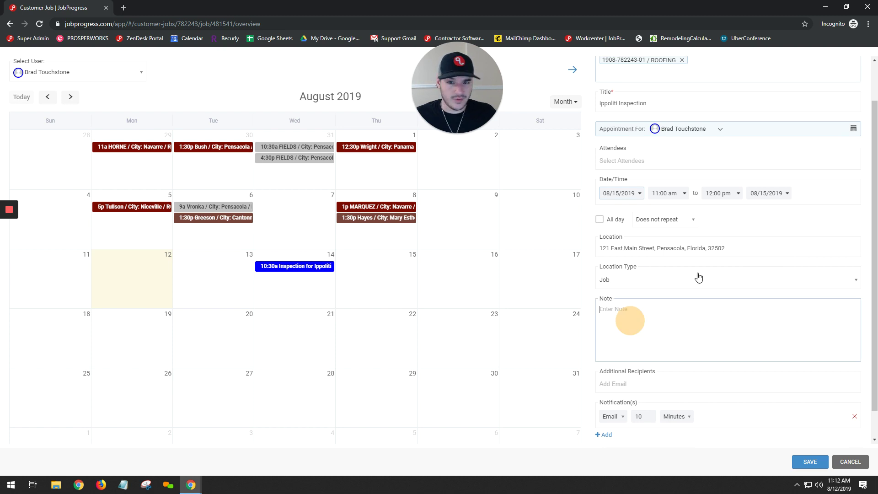
scroll(699, 278, "down", 1)
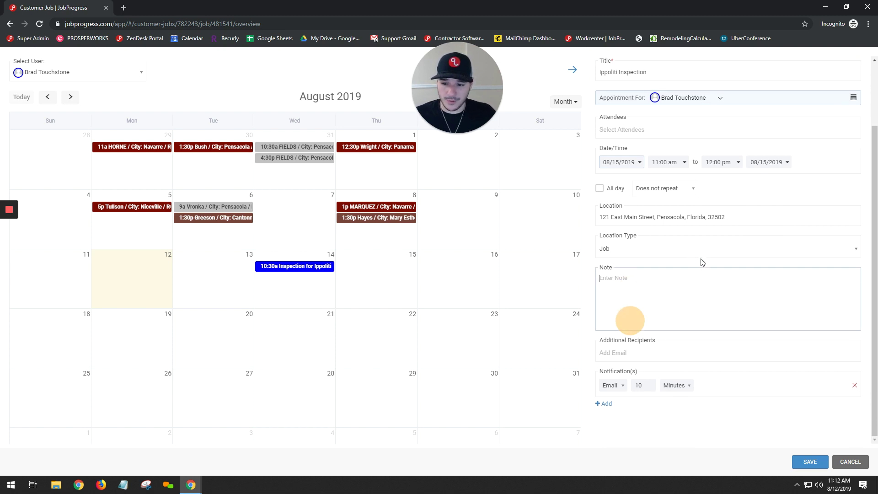
left_click(700, 259)
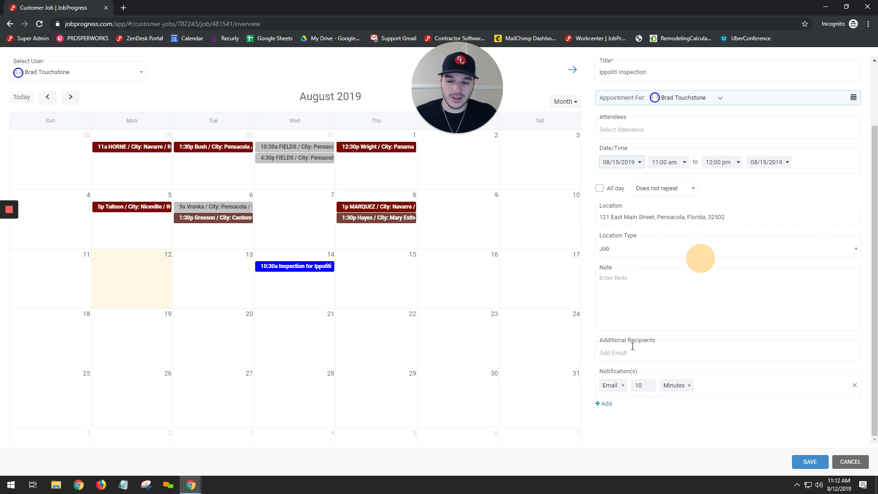
Step: Add the customer's e-mail as a recipient, keep an e-mail reminder and add a push reminder
left_click(602, 352)
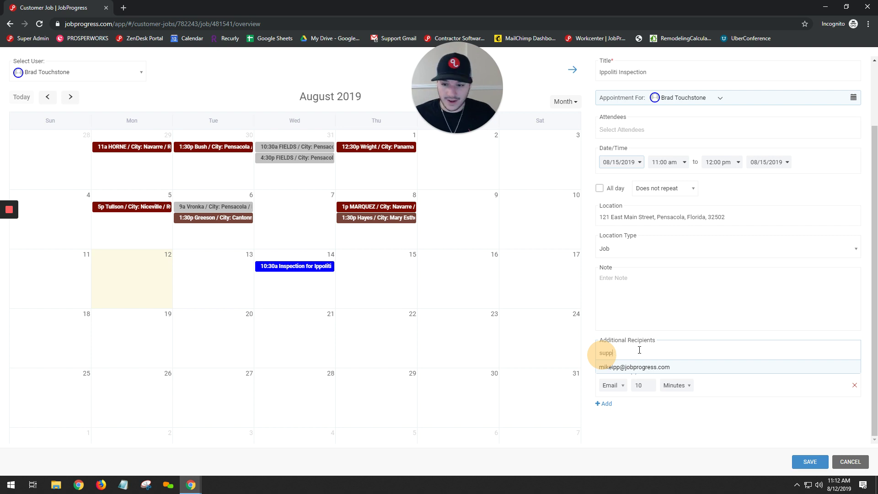
left_click(668, 370)
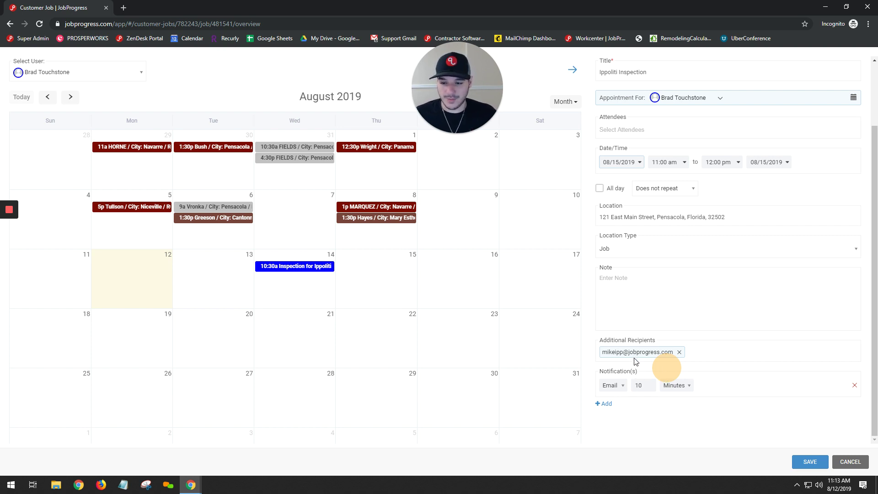
left_click(618, 388)
left_click(614, 399)
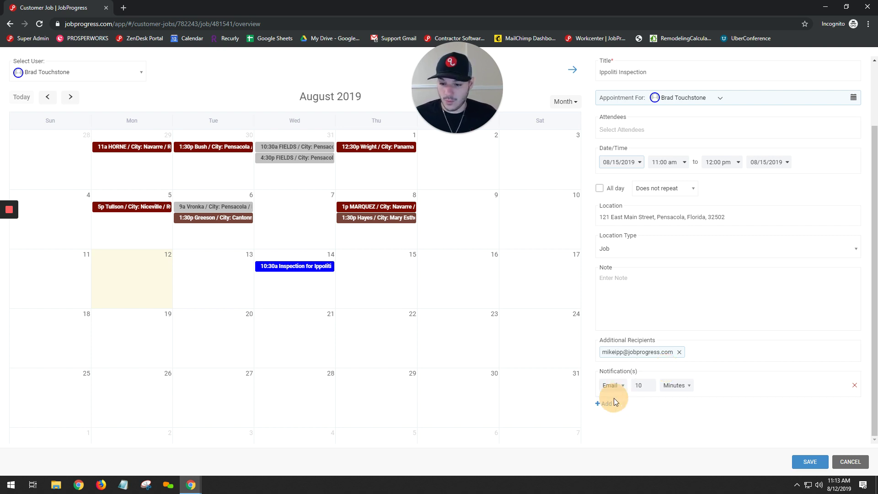
left_click(603, 404)
left_click(618, 420)
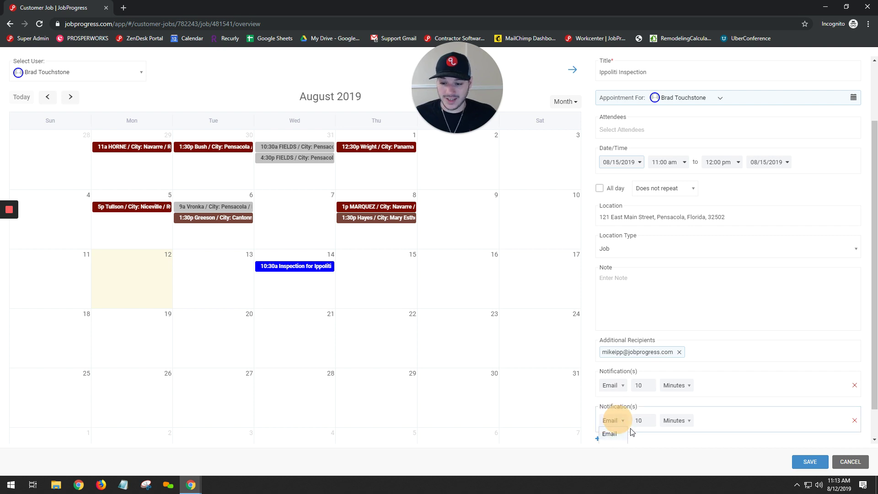
scroll(632, 432, "down", 1)
left_click(609, 410)
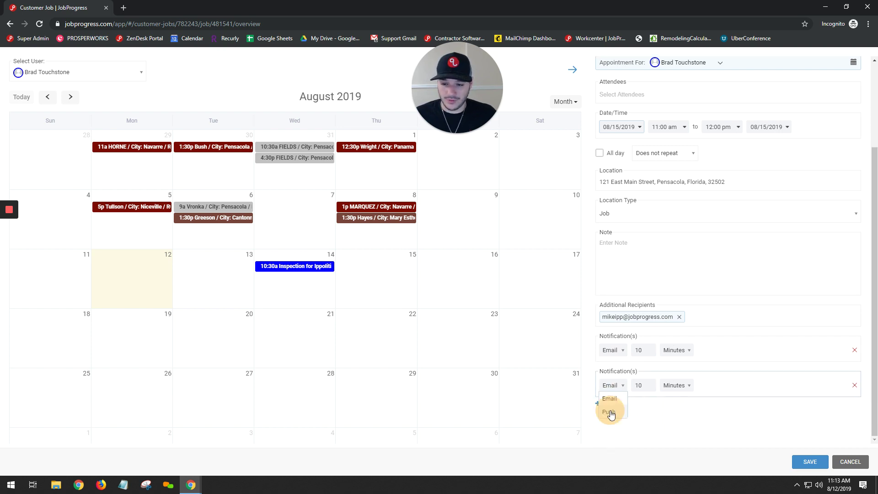
Step: Set the e-mail reminder to 2 hours and the push reminder to 30 minutes before
double_click(644, 350)
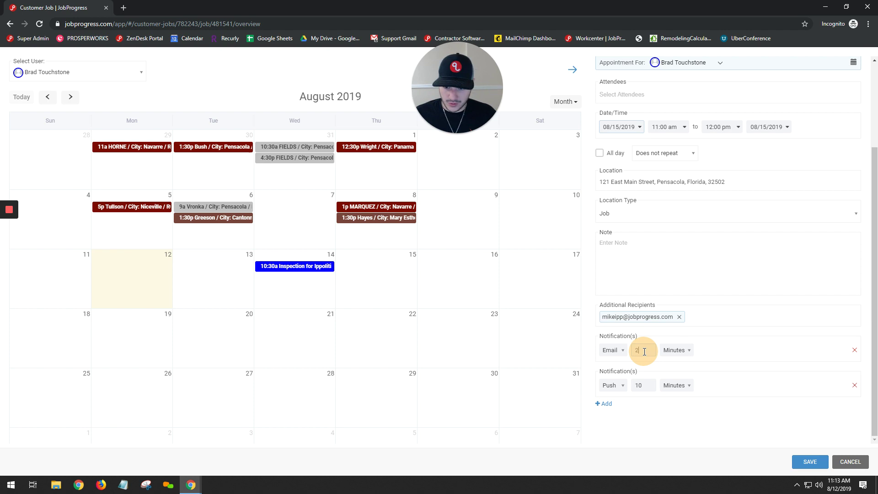
left_click(679, 351)
left_click(674, 377)
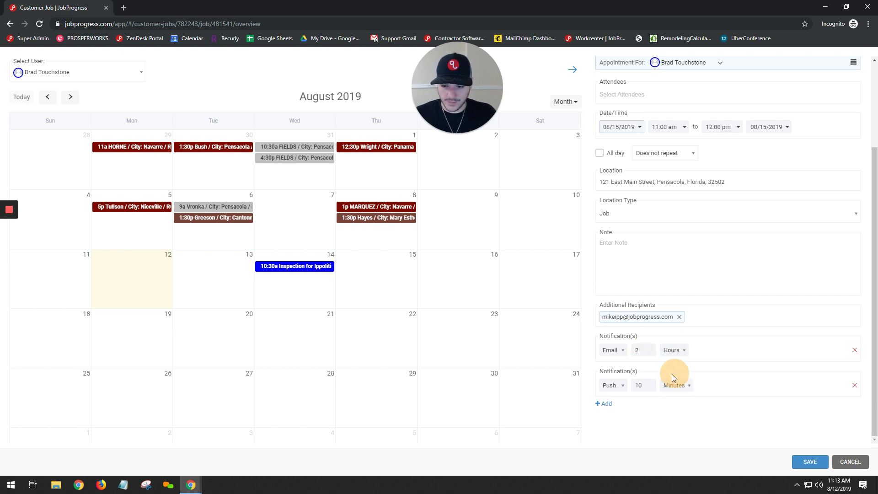
double_click(647, 383)
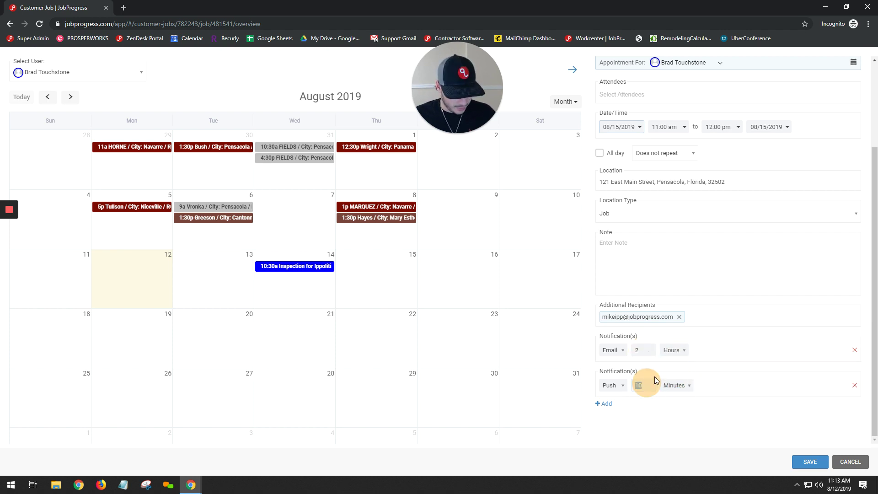
left_click(735, 369)
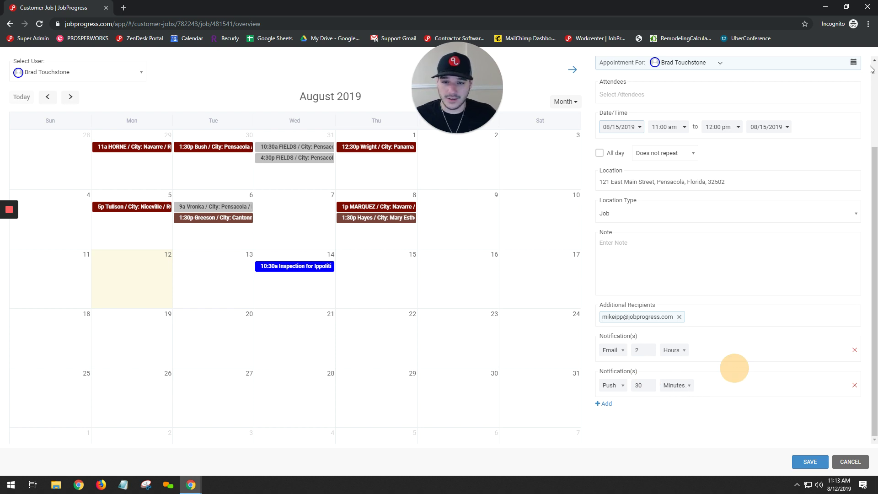
left_click(853, 63)
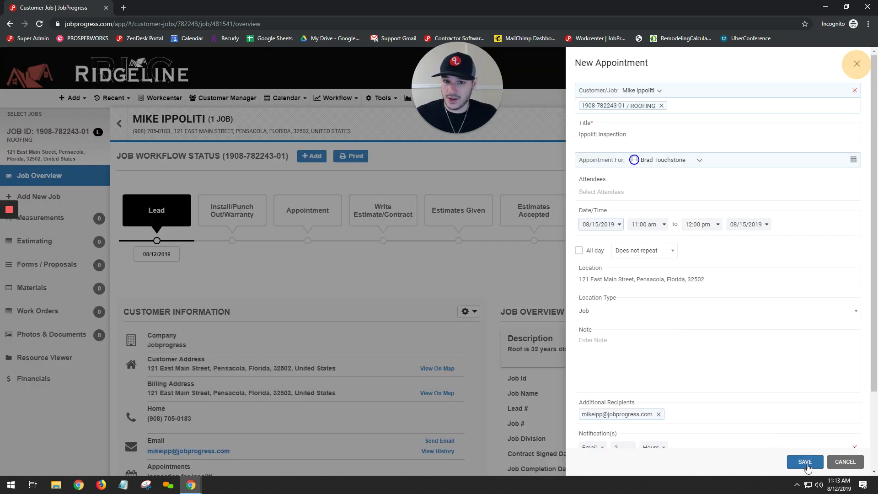
Step: Save the appointment and drag the job's Lead stage marker onto the Appointment stage
left_click(808, 463)
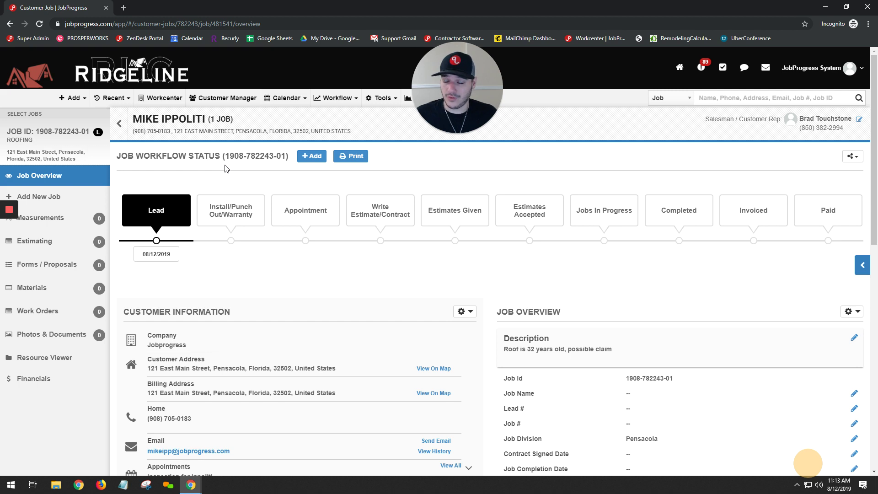
mouse_move(157, 256)
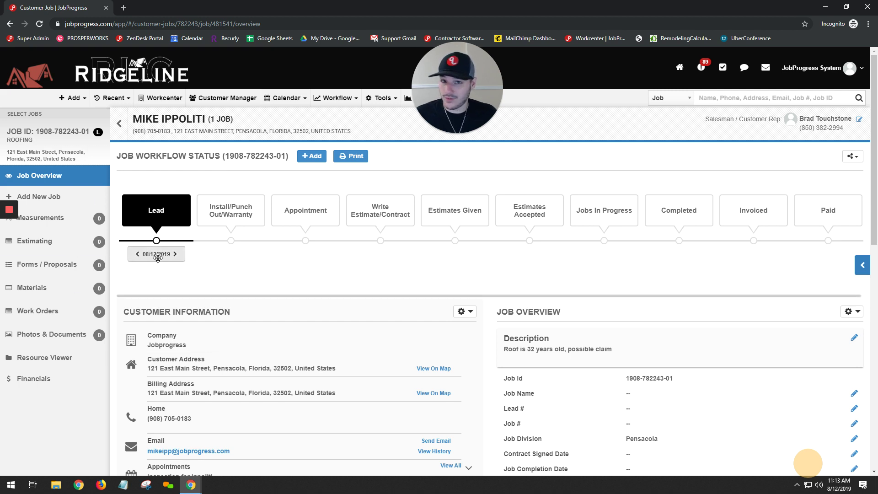
left_click(157, 254)
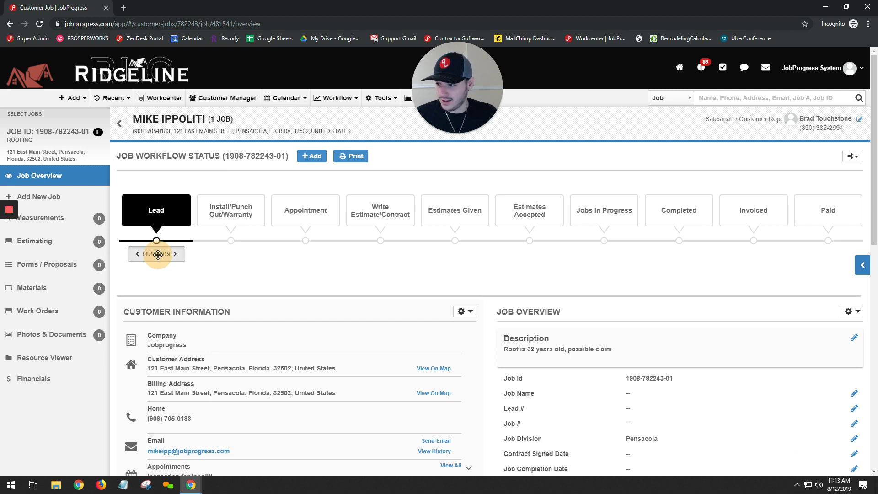
left_click_drag(158, 255, 308, 246)
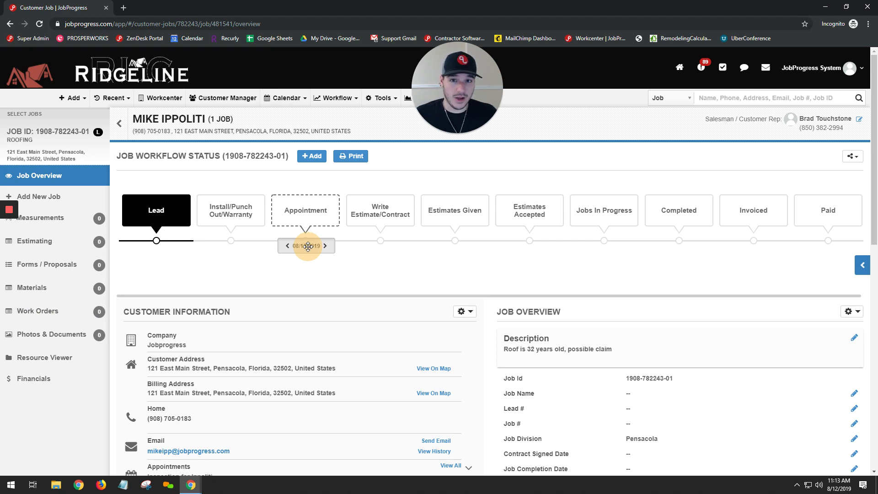
left_click_drag(307, 247, 308, 247)
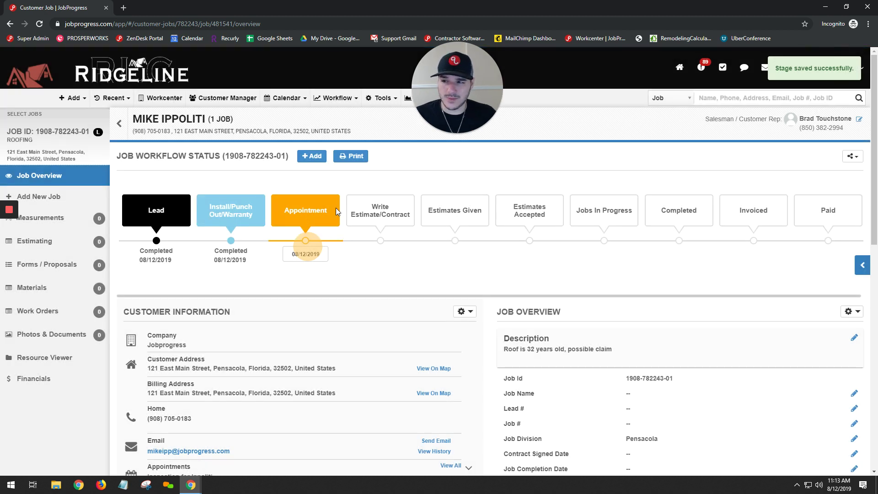
left_click_drag(482, 104, 847, 129)
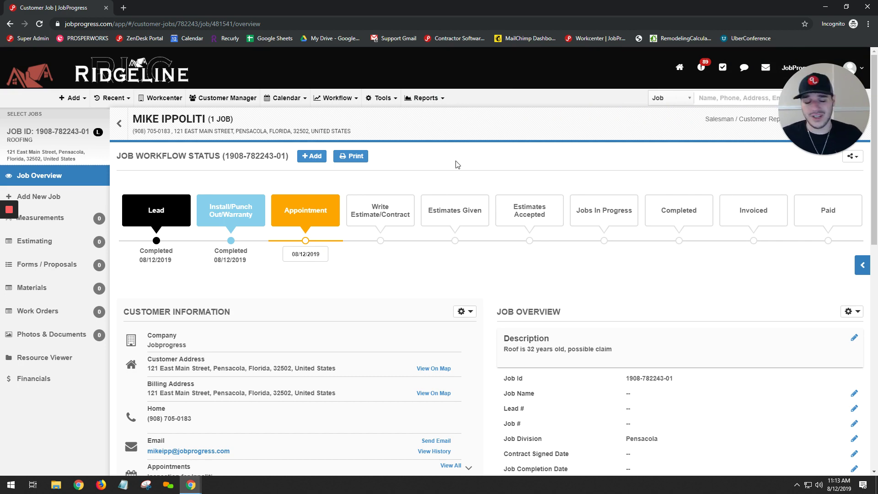
Step: From the job's Measurements, create a new measurement of type Eagle View
left_click(63, 220)
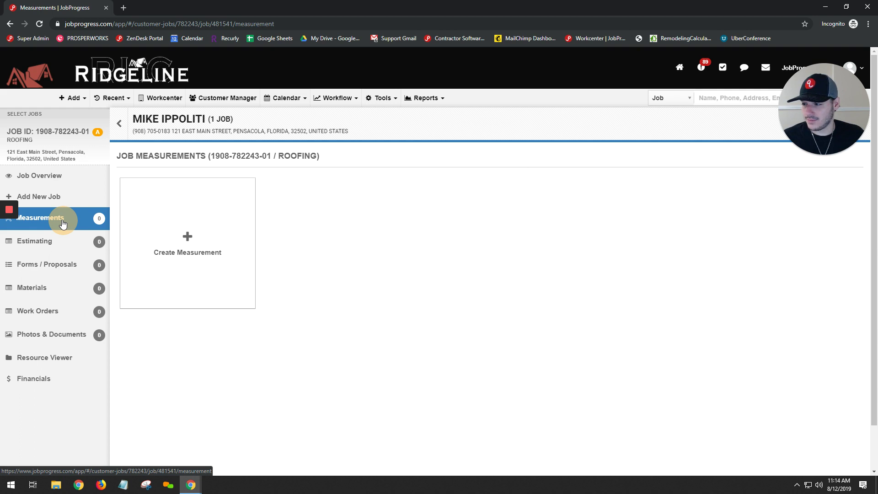
left_click(188, 236)
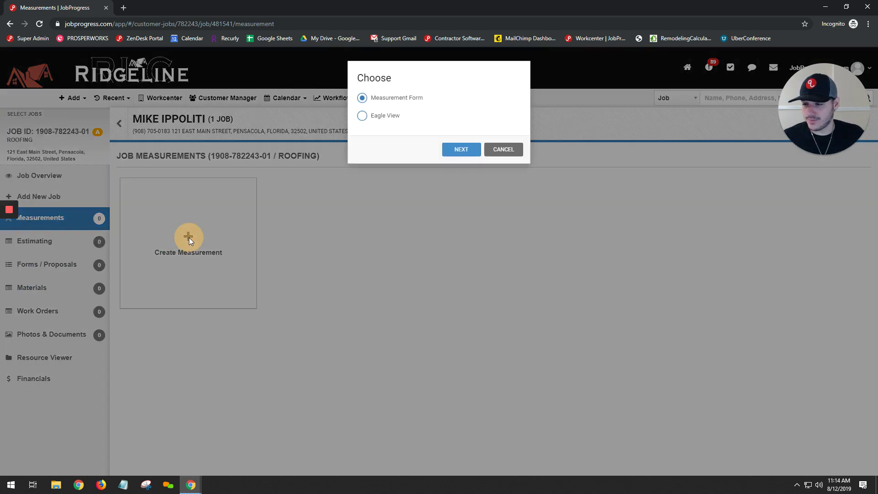
left_click(384, 117)
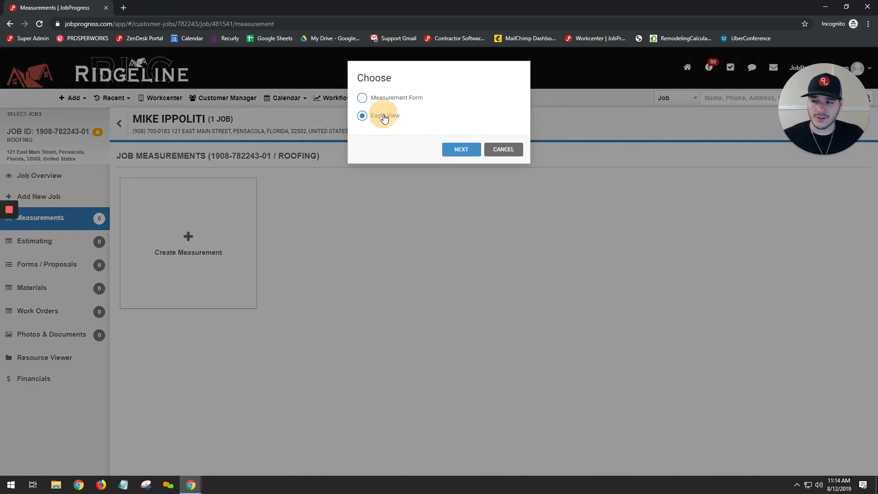
Step: On the EagleView order, choose Premium - Residential roof product and Regular delivery, then return to Measurements
left_click(461, 150)
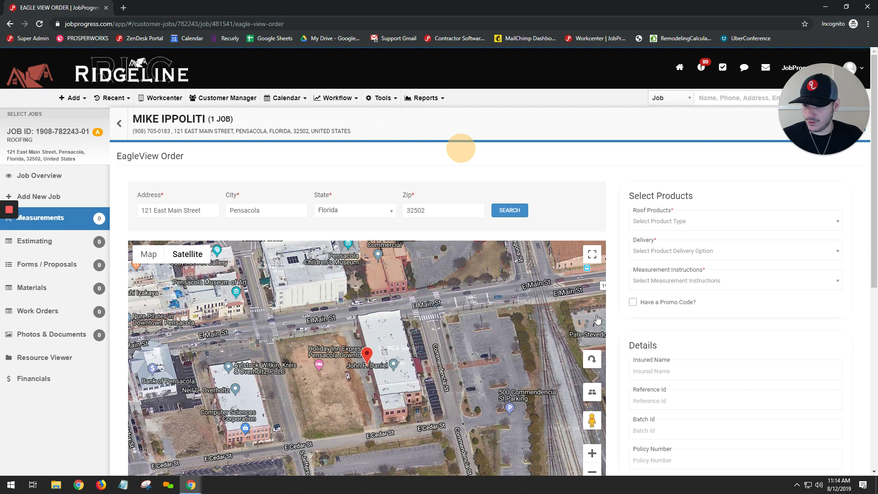
left_click(725, 222)
left_click(676, 247)
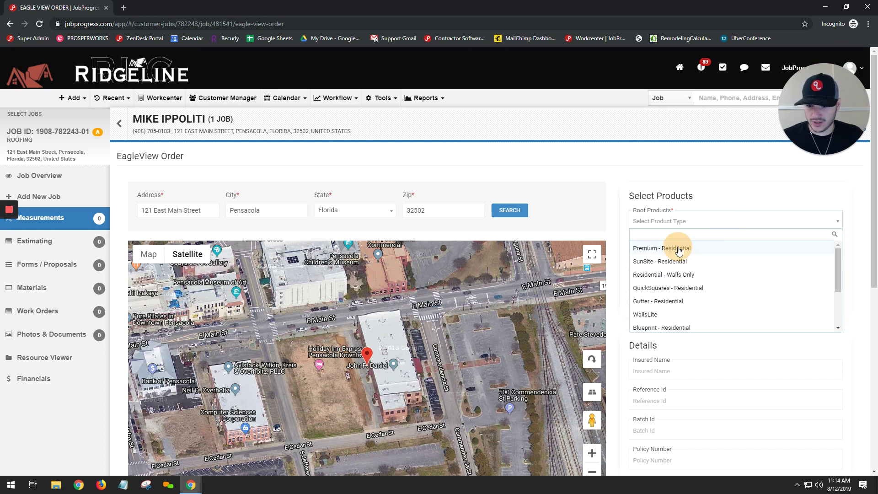
left_click(666, 276)
scroll(666, 280, "down", 3)
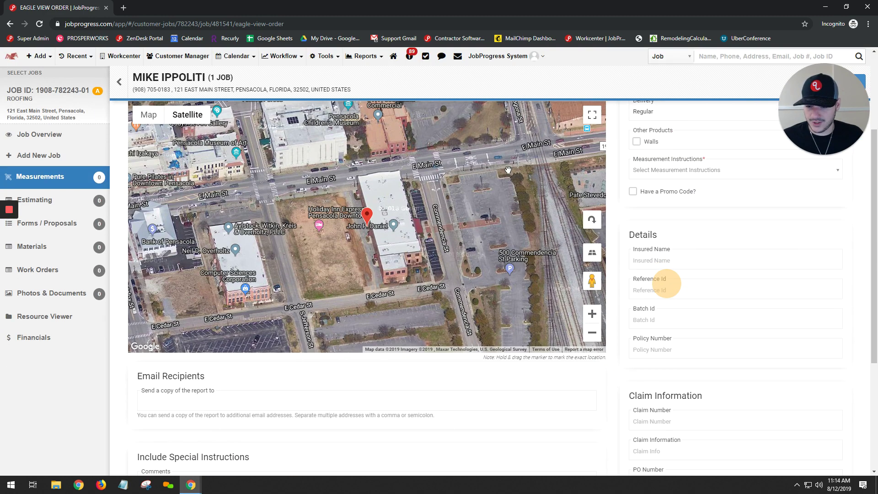
scroll(773, 310, "up", 2)
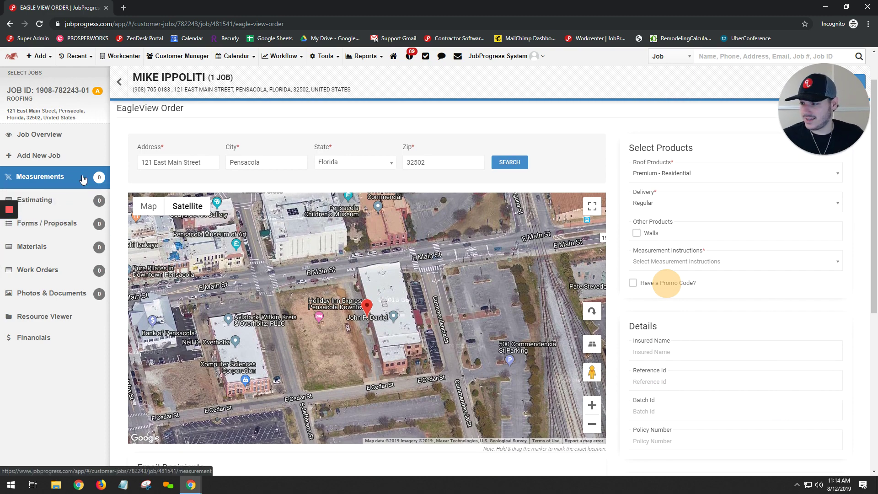
left_click(67, 180)
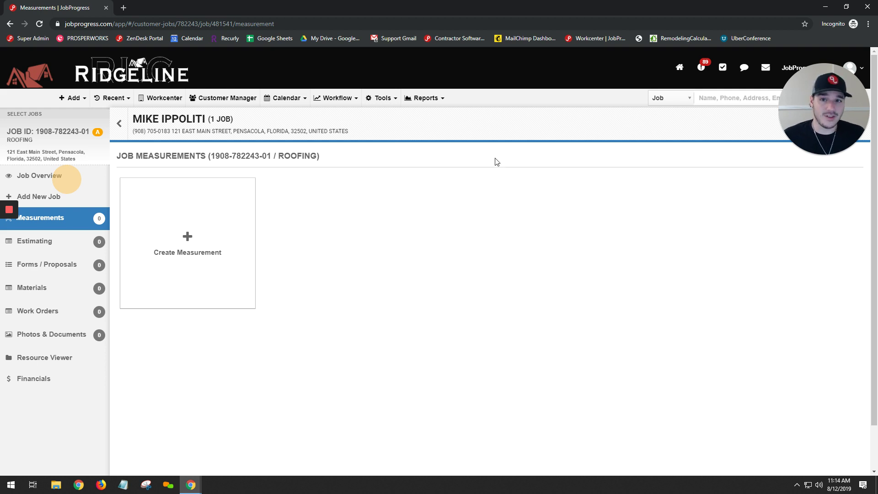
Step: Create a measurement form and enter Ridges 121, Hips 35, Valleys 65, Rakes 45
left_click(215, 246)
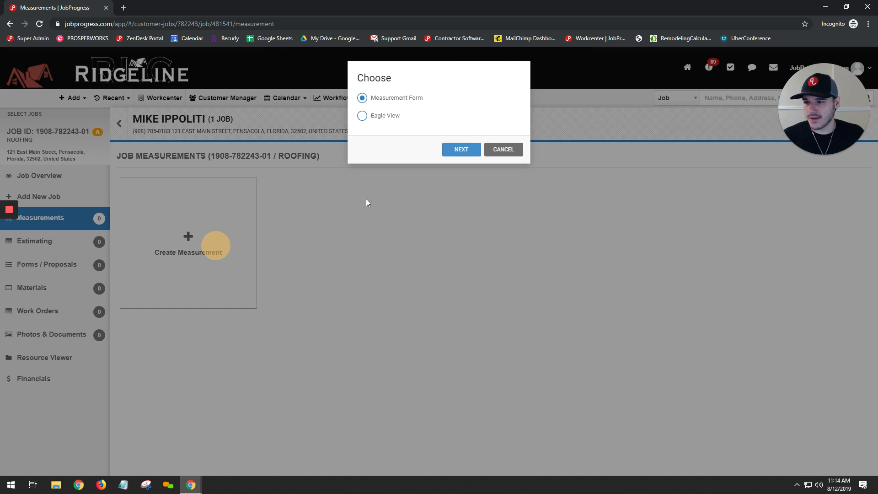
left_click(458, 151)
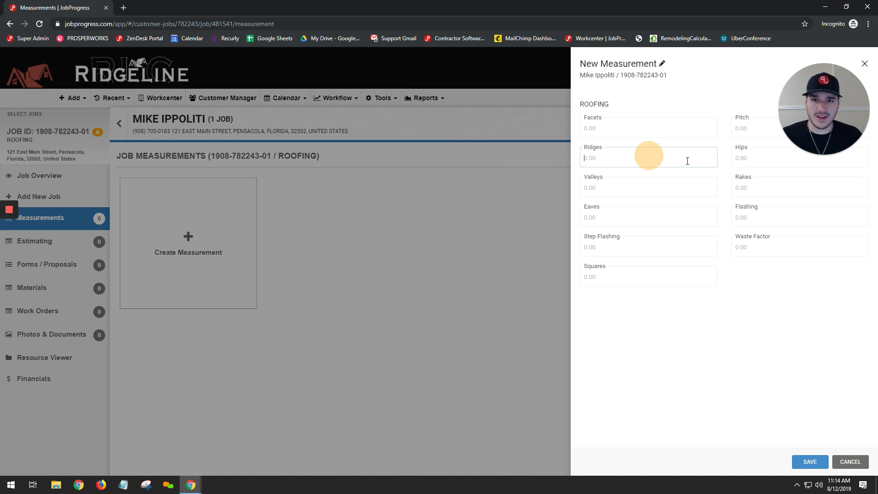
type("121")
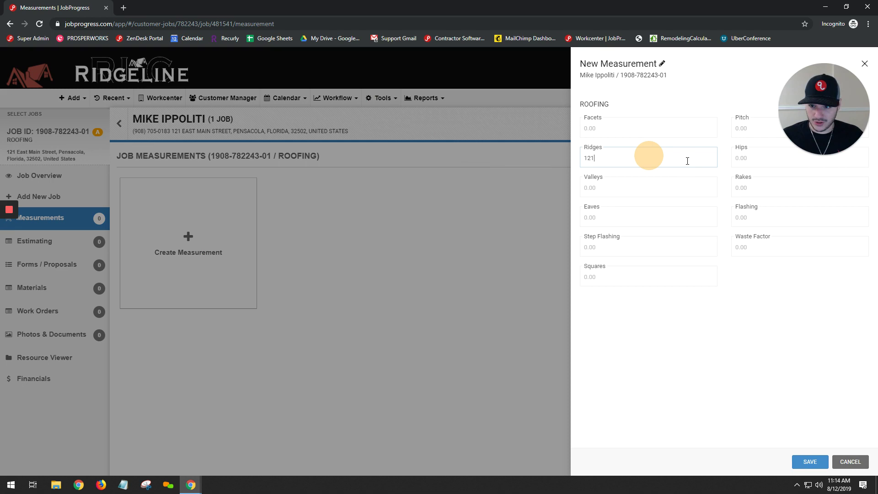
key("Tab")
type("35")
key("Tab")
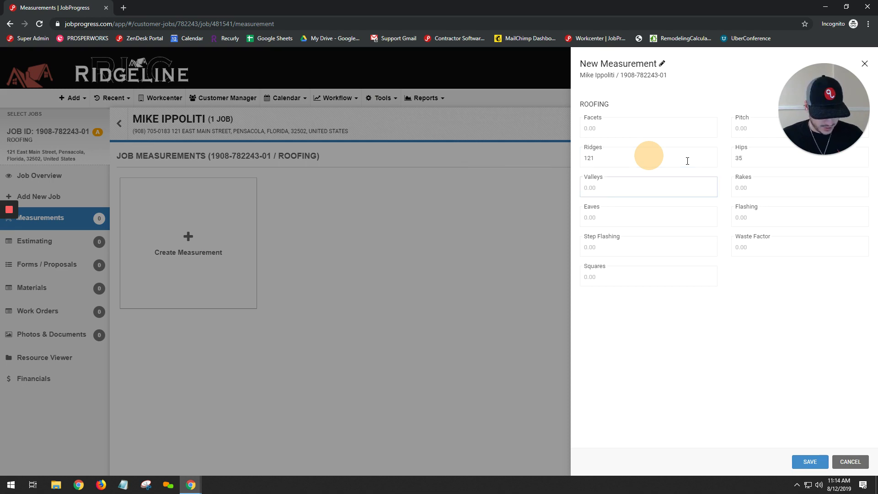
type("65")
key("Tab")
type("45")
key("Tab")
Step: Enter Eaves 25, Flashing 65, Step Flashing 15 and Waste Factor .12
type("25")
key("Tab")
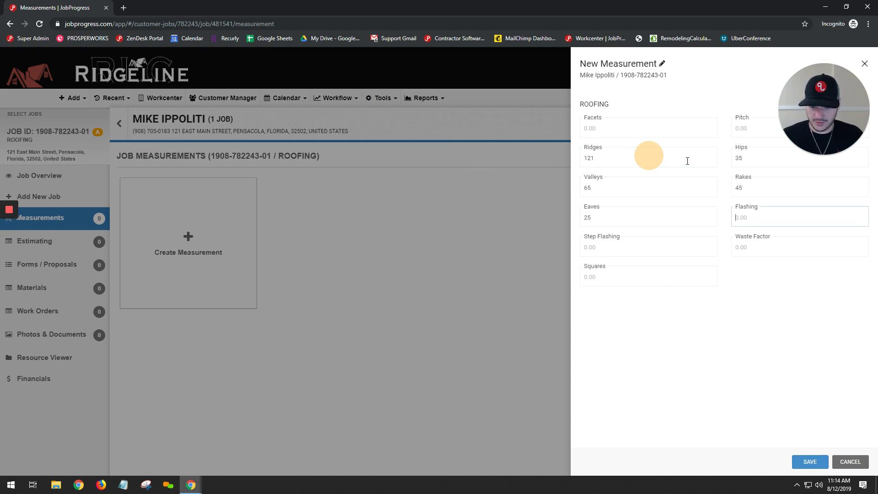
type("65")
key("Tab")
type("15")
key("Tab")
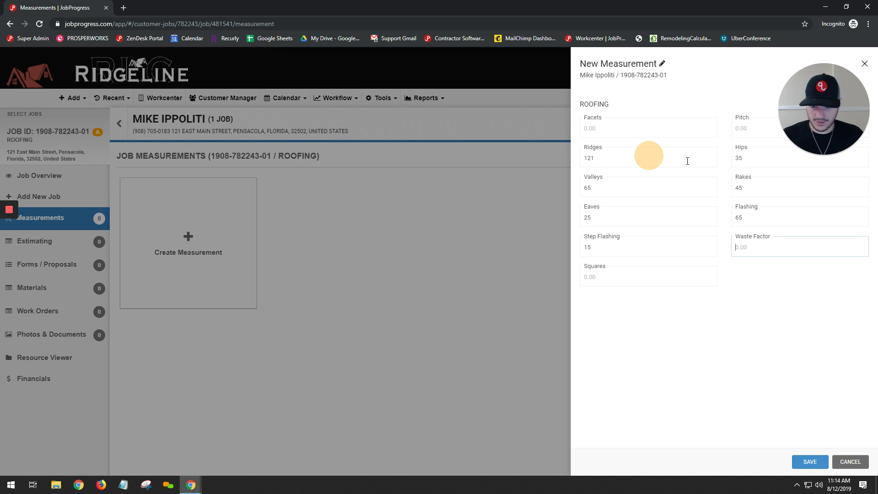
type(".12")
key("Tab")
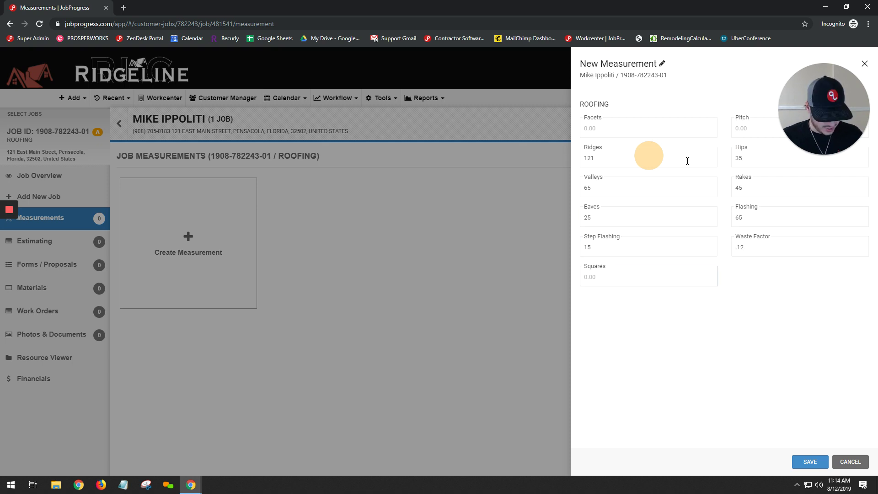
Step: Enter Squares 33, save the measurement, and start a new estimate from Estimating
type("33")
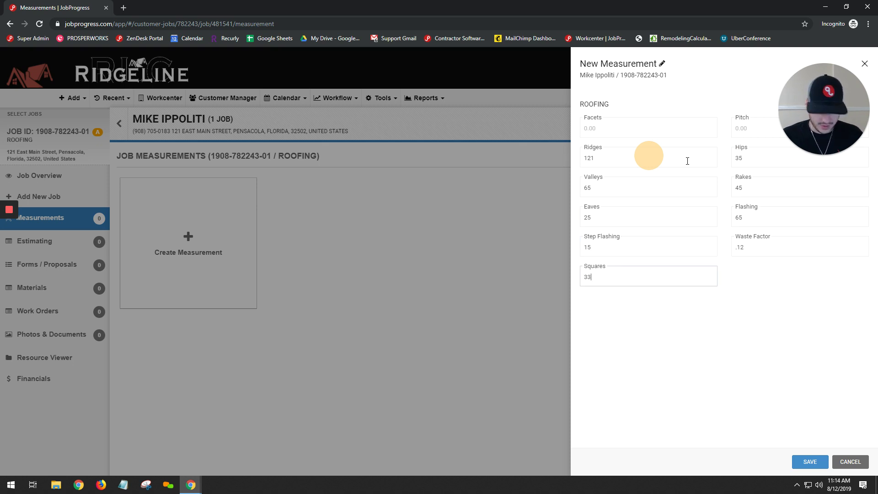
left_click(821, 463)
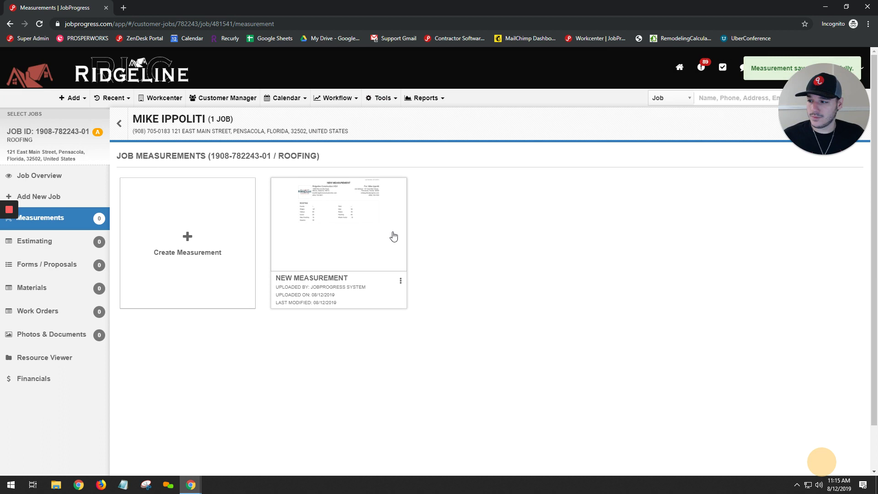
left_click(35, 250)
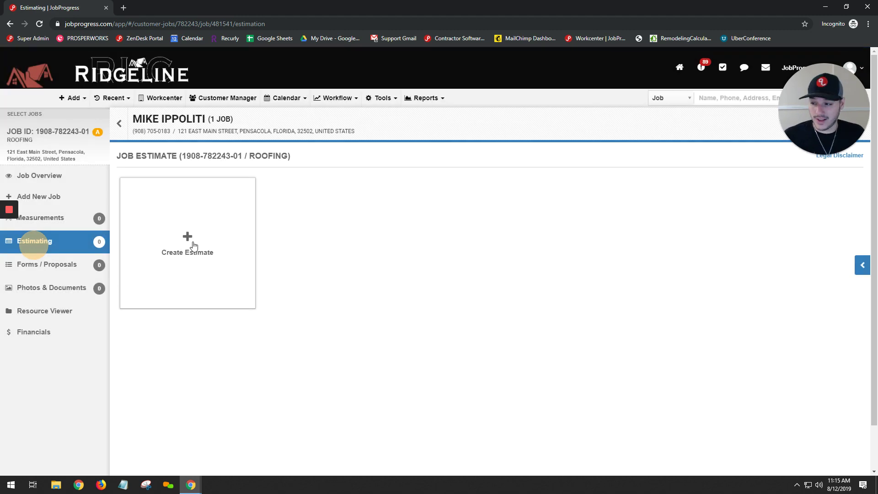
left_click(197, 241)
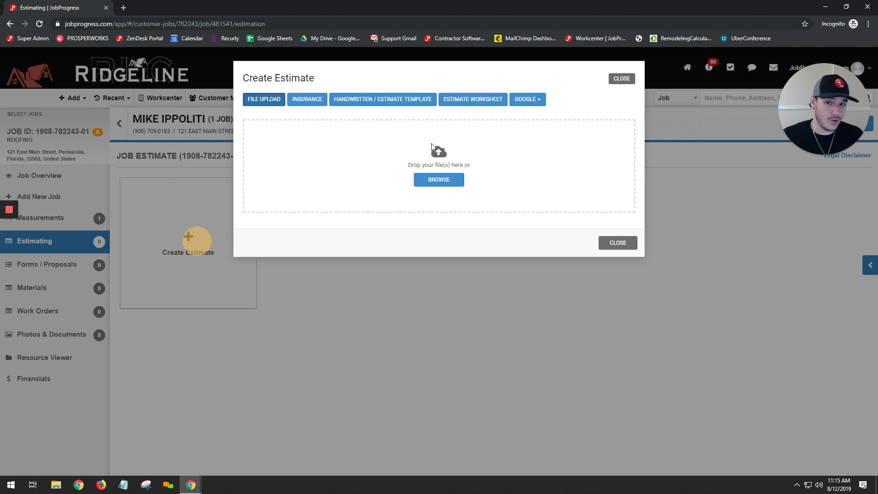
Step: Choose Estimate Worksheet to get a blank $0.00 worksheet dated 08/12/2019
left_click(478, 94)
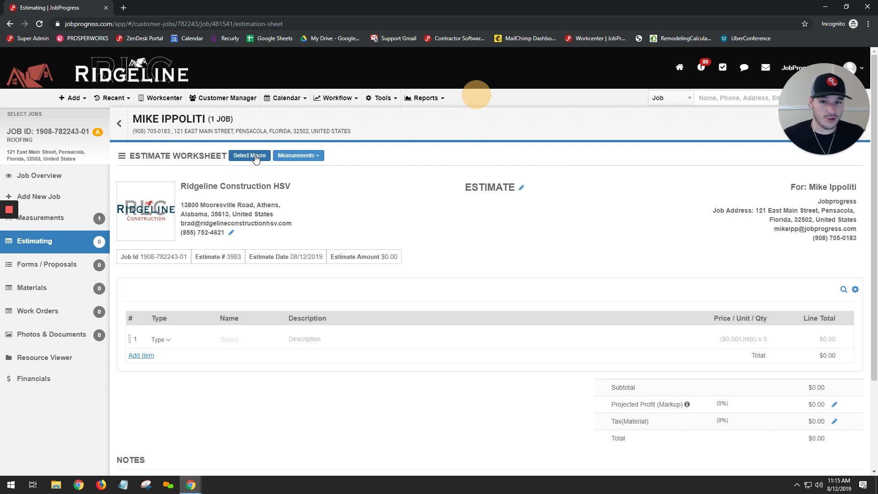
Step: Apply the TAMKO | PENSACOLA (43) macro, bringing the estimate amount to $600.00
left_click(255, 157)
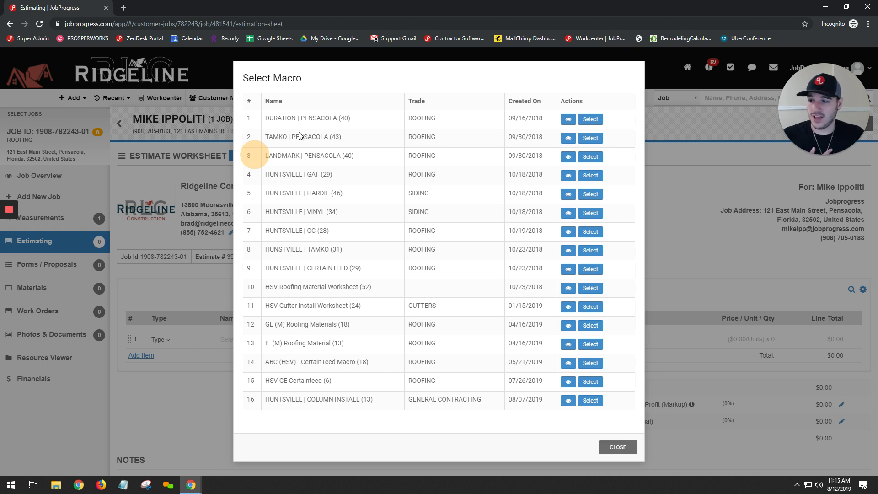
left_click_drag(265, 137, 349, 136)
left_click(349, 137)
left_click(593, 138)
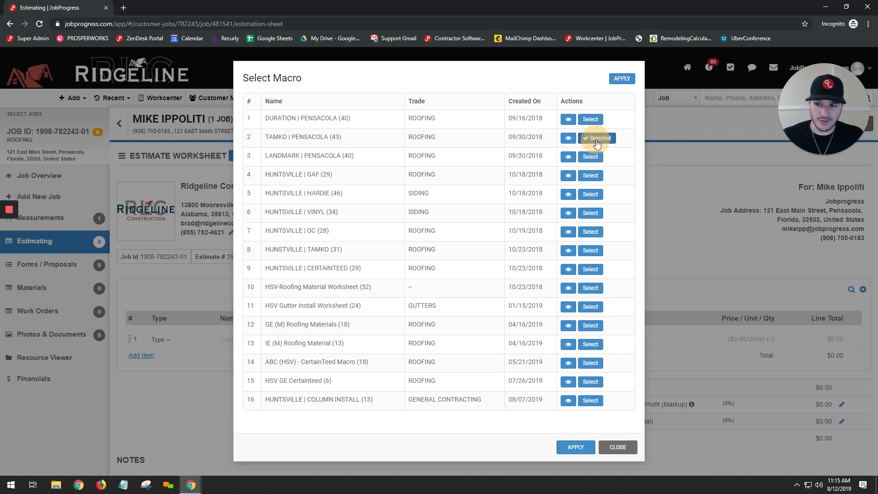
left_click(622, 78)
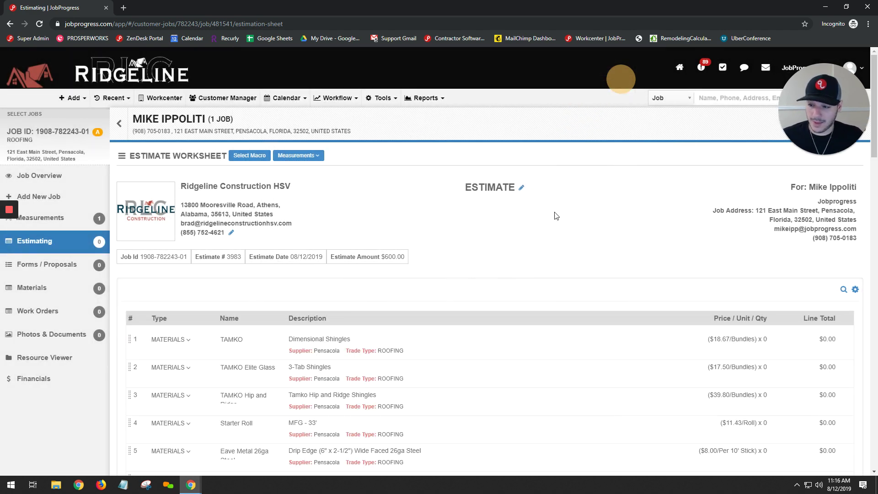
Step: Delete the TAMKO Elite Glass, Eave Metal Aluminum, Bullet Boot 2" and 3", Lomanco 750 and 1/2" CDX lines
scroll(557, 220, "down", 4)
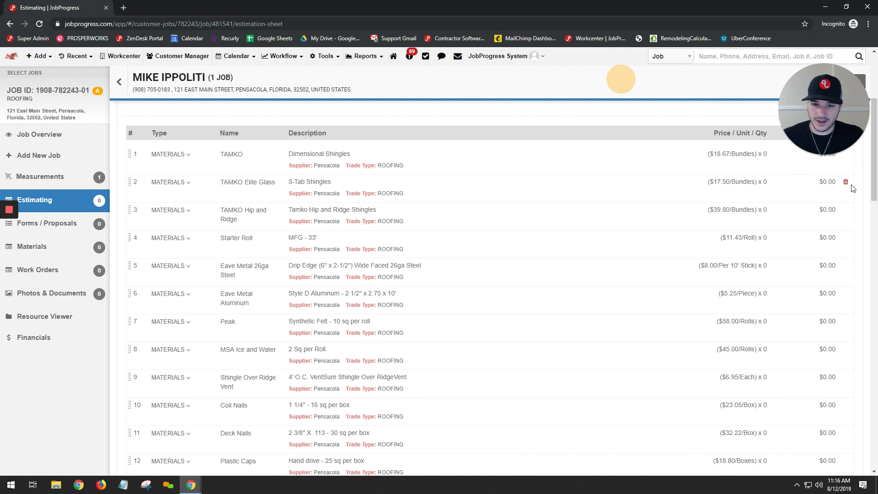
left_click(846, 181)
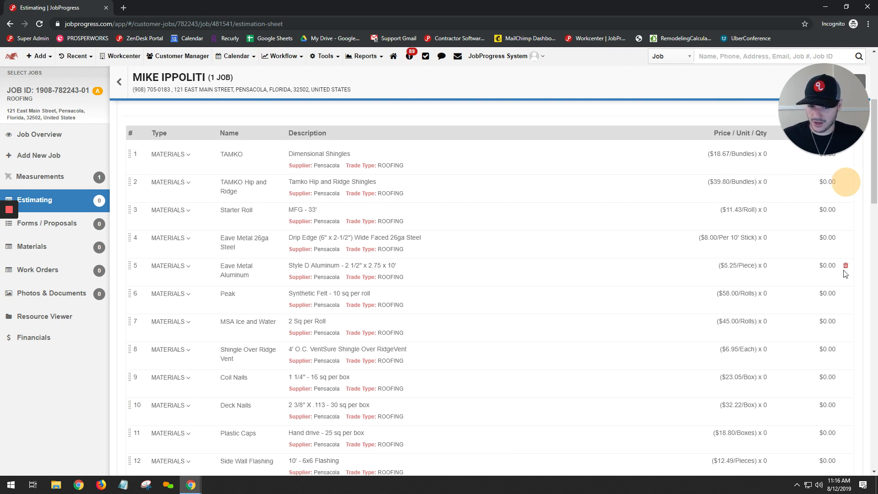
left_click(845, 266)
scroll(840, 323, "down", 1)
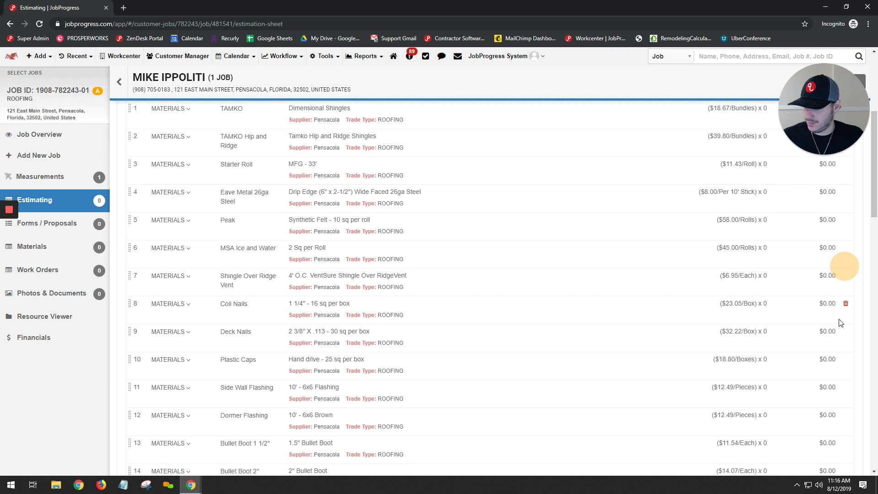
scroll(840, 322, "down", 3)
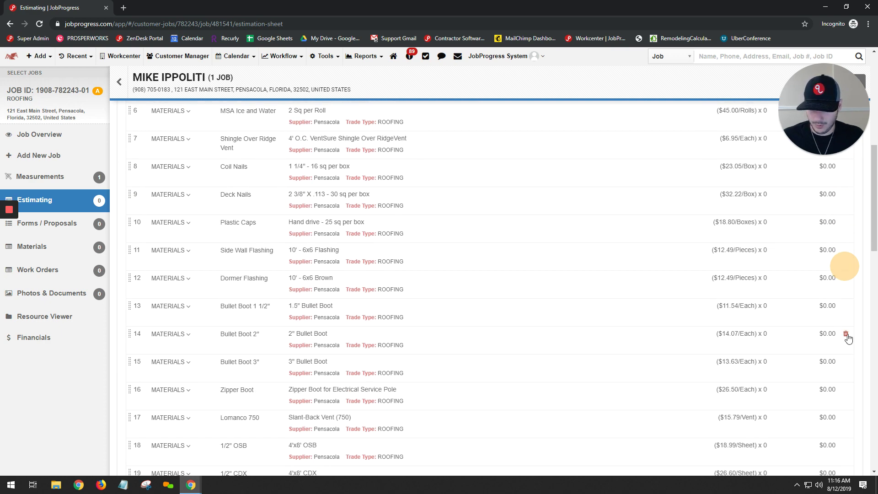
left_click(846, 335)
left_click(845, 335)
left_click(846, 335)
left_click(846, 335)
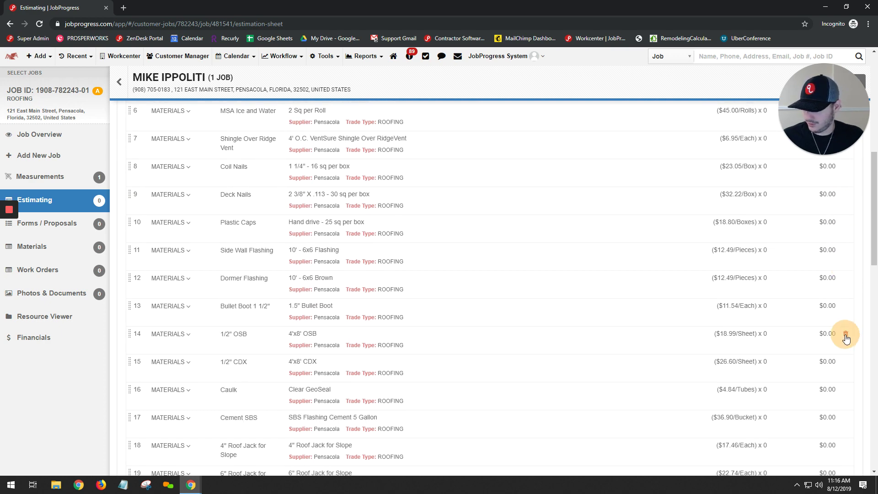
left_click(845, 363)
Step: Delete the 4" and 6" Roof Jack lines, then open the TAMKO Dimensional Shingles quantity entry
scroll(843, 362, "down", 4)
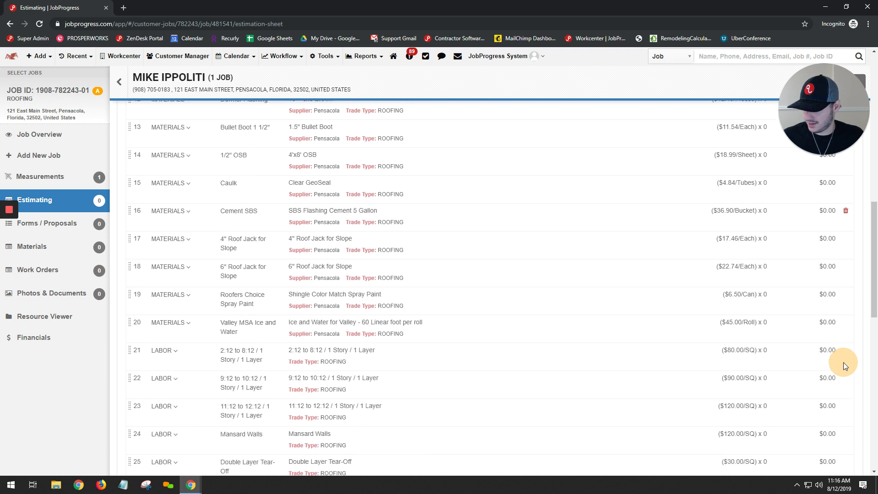
left_click(846, 235)
left_click(846, 235)
left_click(845, 235)
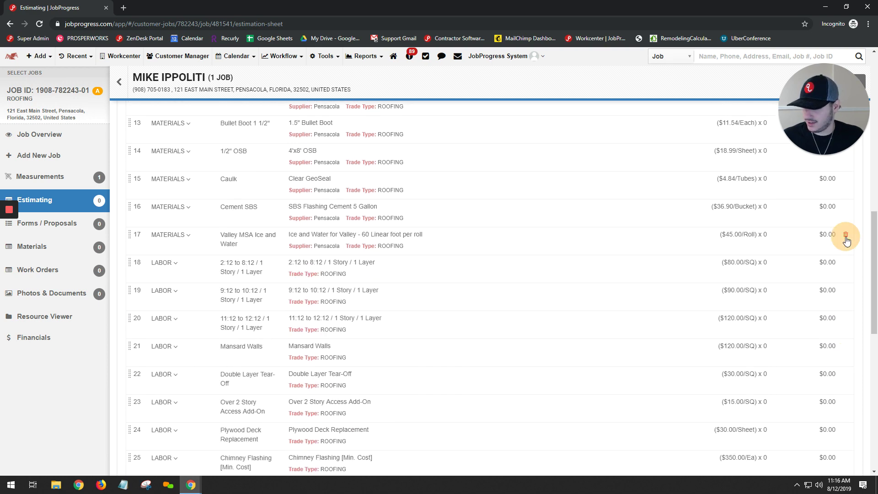
scroll(830, 271, "down", 4)
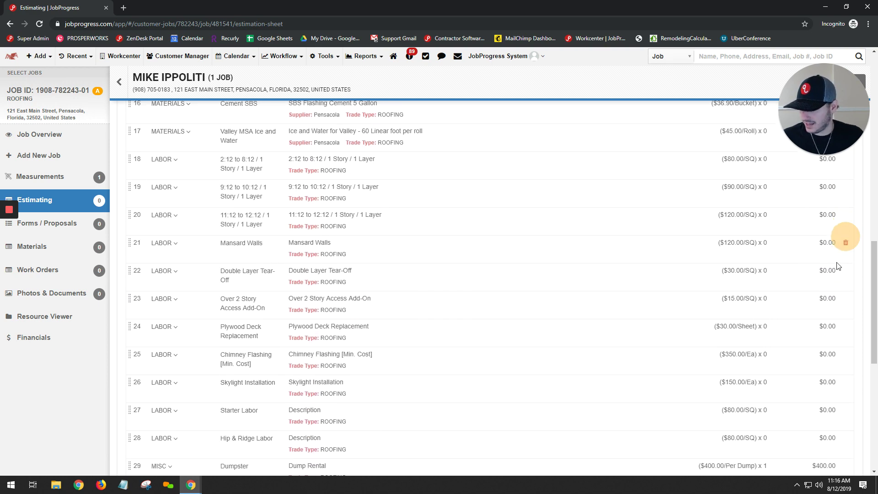
scroll(488, 313, "down", 3)
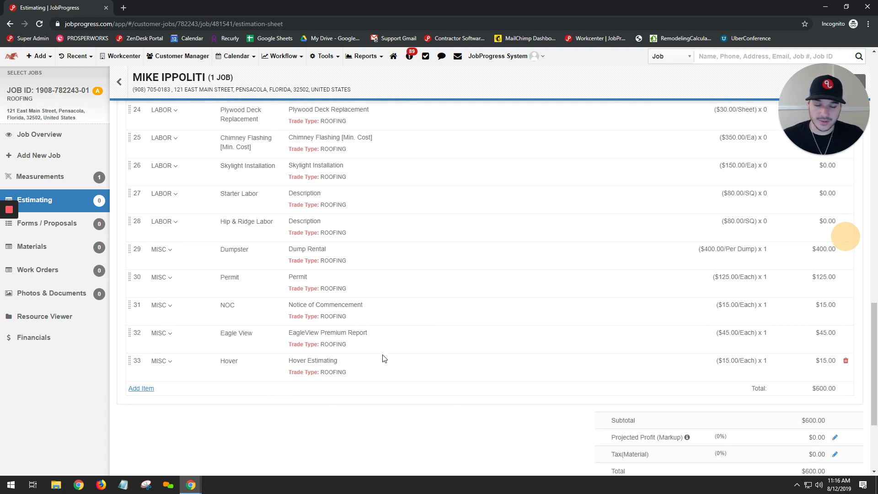
scroll(376, 355, "up", 8)
scroll(377, 360, "up", 10)
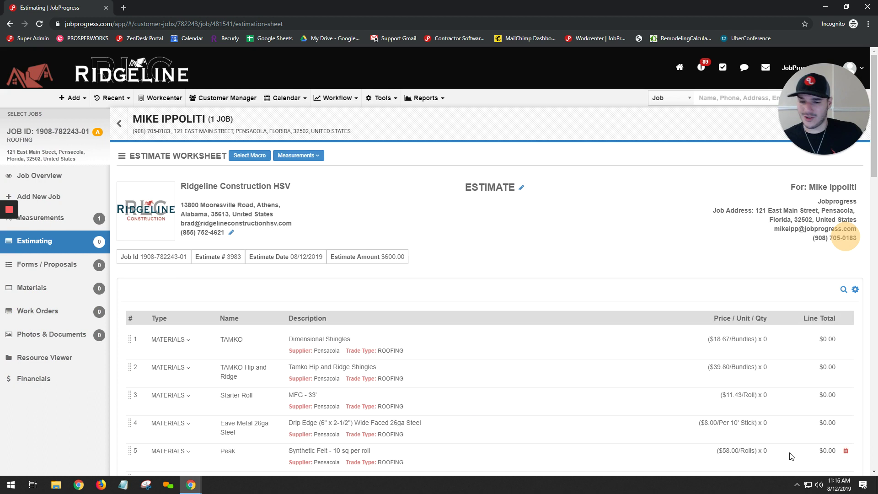
left_click(766, 338)
Step: Close the shingles quantity editor unchanged and apply the job's New Measurement (Ridges 121, Squares 33) to the estimate
left_click(791, 315)
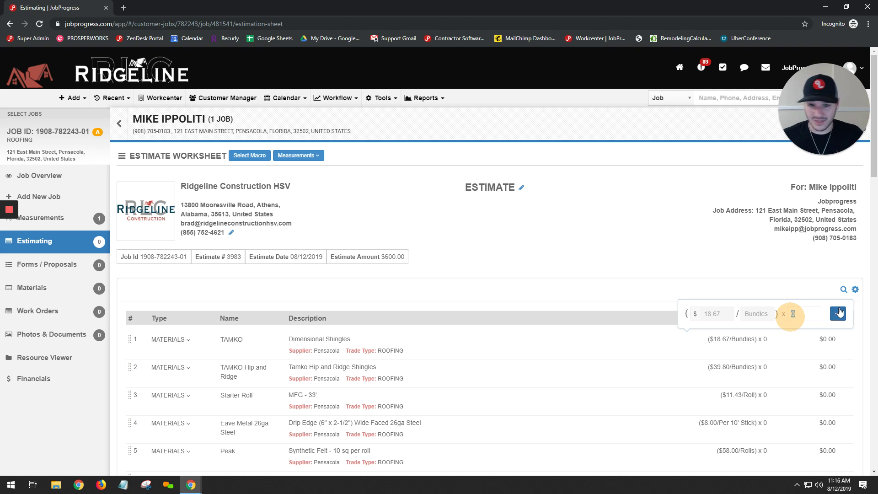
left_click(802, 278)
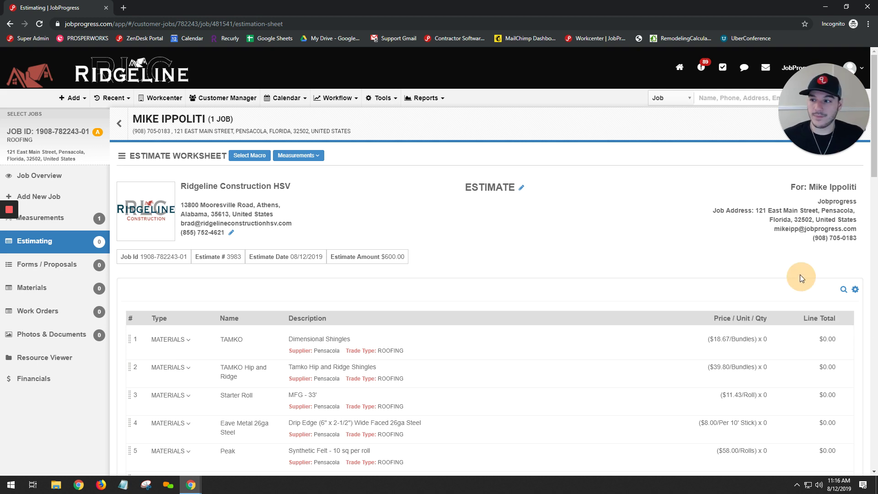
left_click(310, 155)
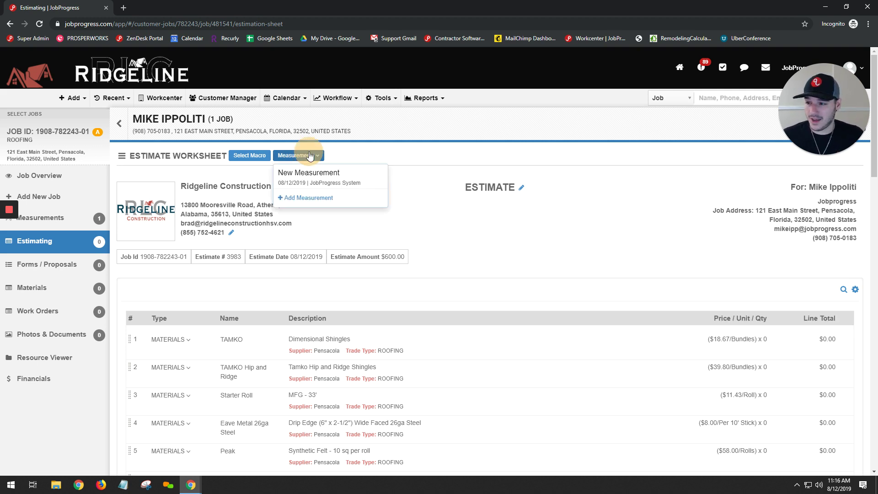
left_click(312, 181)
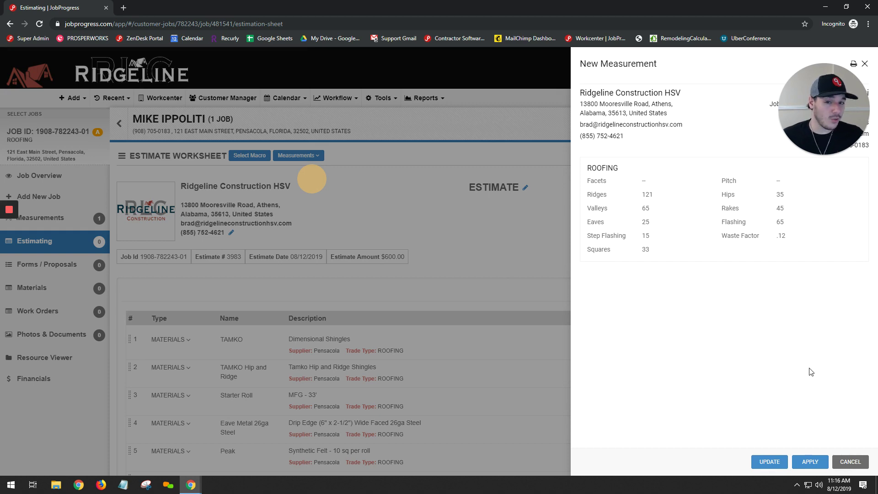
left_click(810, 463)
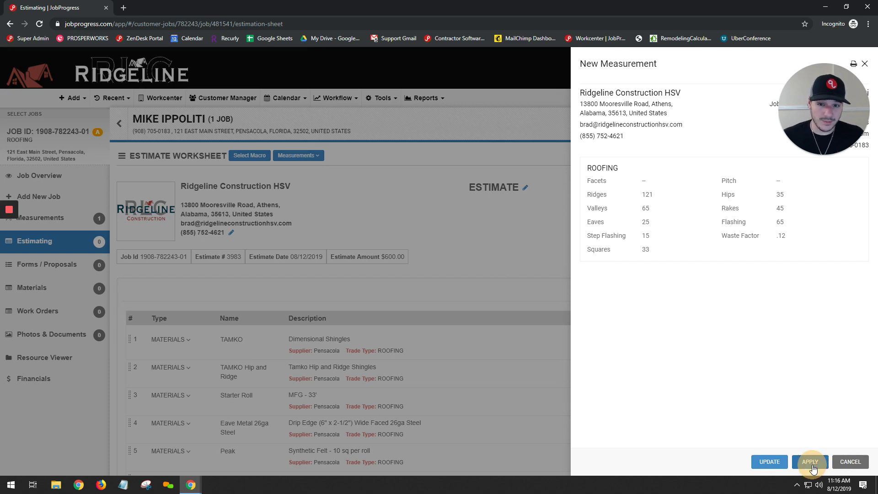
Step: Set quantity 2 for Bullet Boot 1 1/2" and 1/2" OSB, and 3 for Cement SBS
scroll(773, 329, "down", 1)
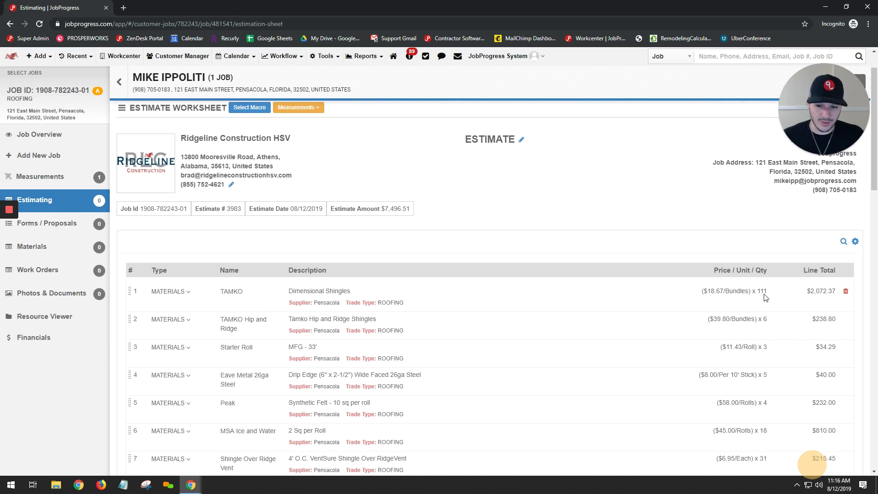
scroll(764, 296, "down", 5)
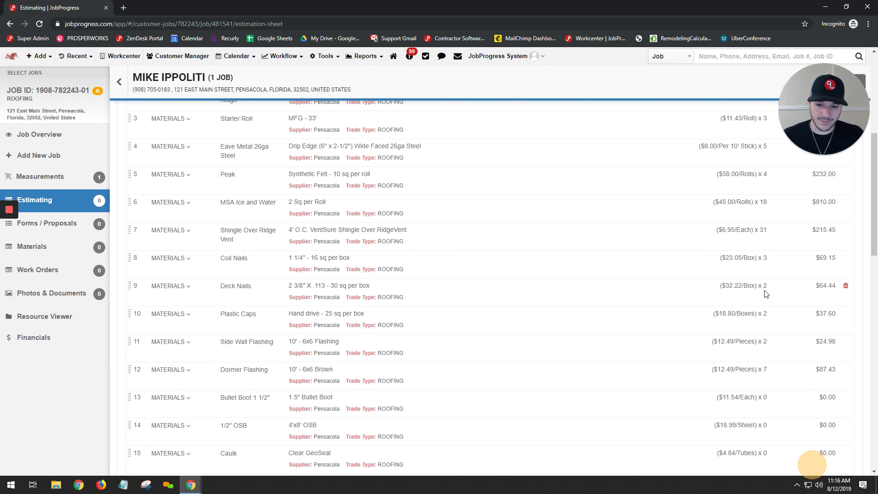
left_click(768, 396)
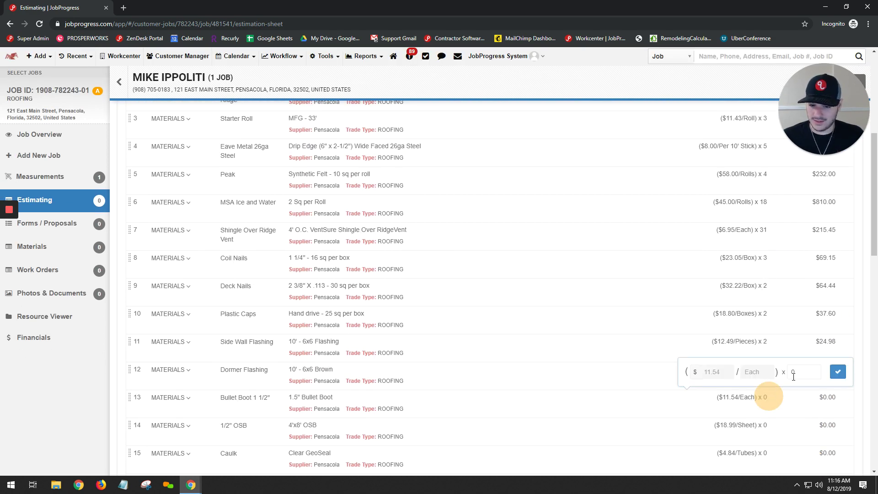
left_click(793, 374)
left_click(831, 374)
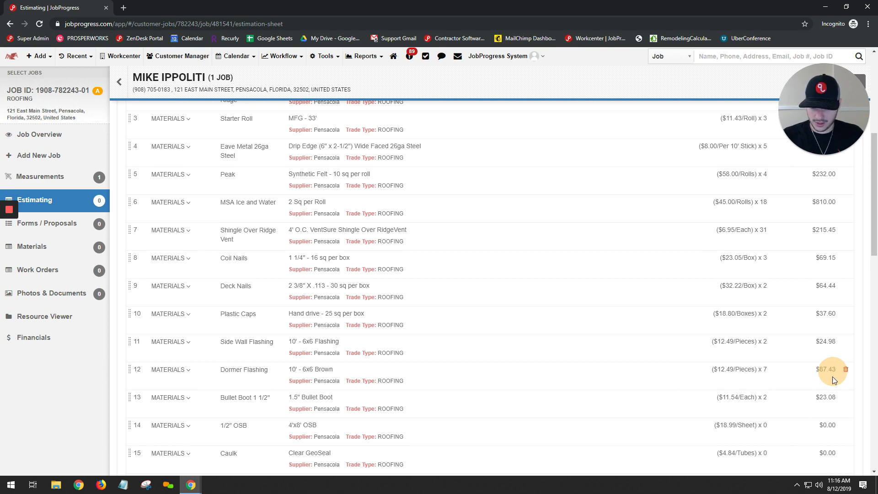
left_click(763, 425)
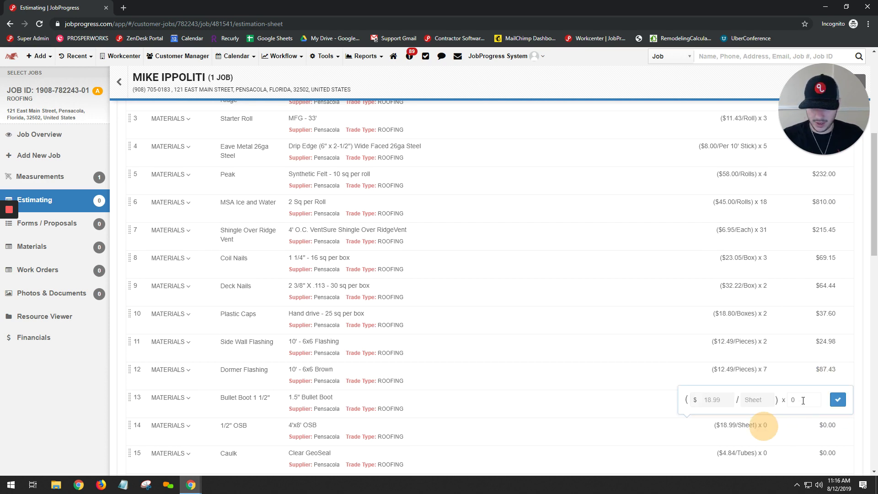
left_click(802, 400)
type("2")
left_click(837, 399)
scroll(841, 401, "down", 4)
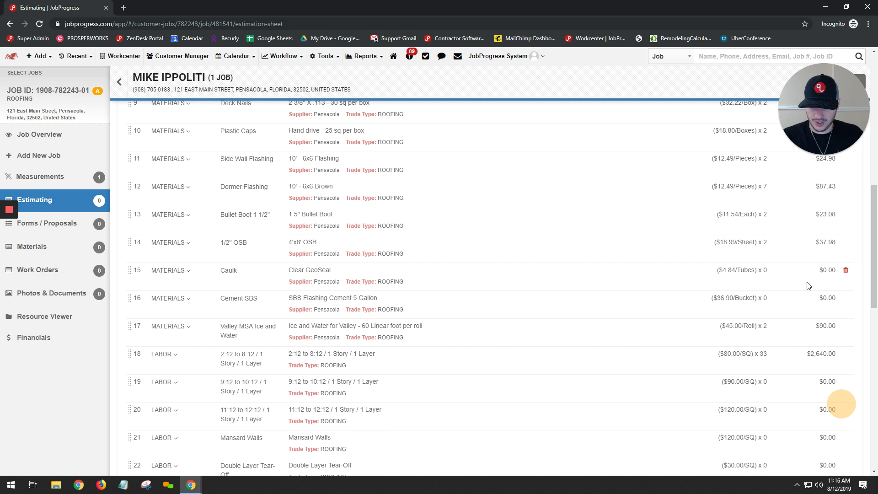
left_click(764, 298)
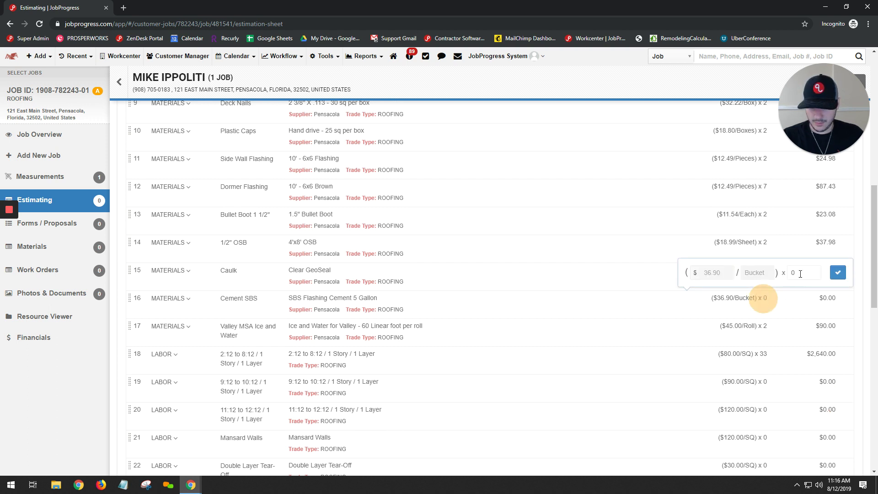
left_click(800, 273)
key("Return")
Step: Delete the 9:12-10:12, 11:12-12:12, Mansard Walls, Double Layer Tear-Off and Over 2 Story Access labor lines
scroll(841, 334, "down", 2)
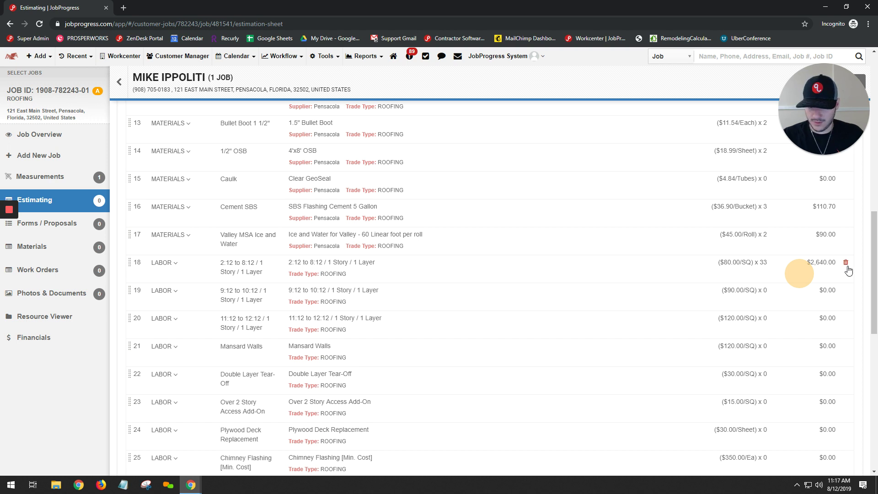
left_click(846, 290)
left_click(845, 291)
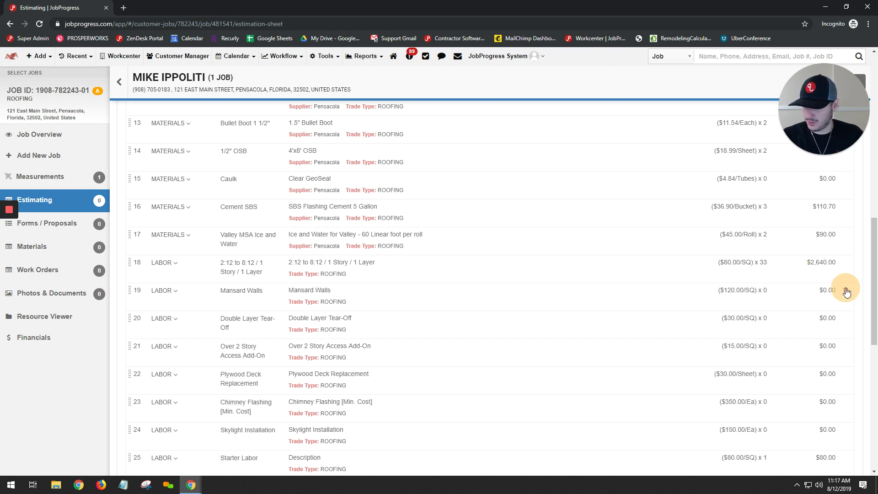
left_click(845, 291)
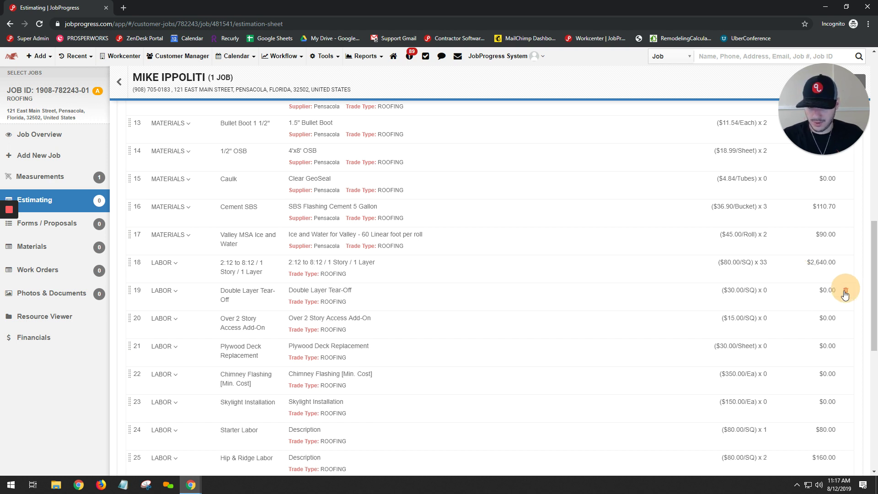
left_click(845, 293)
left_click(844, 293)
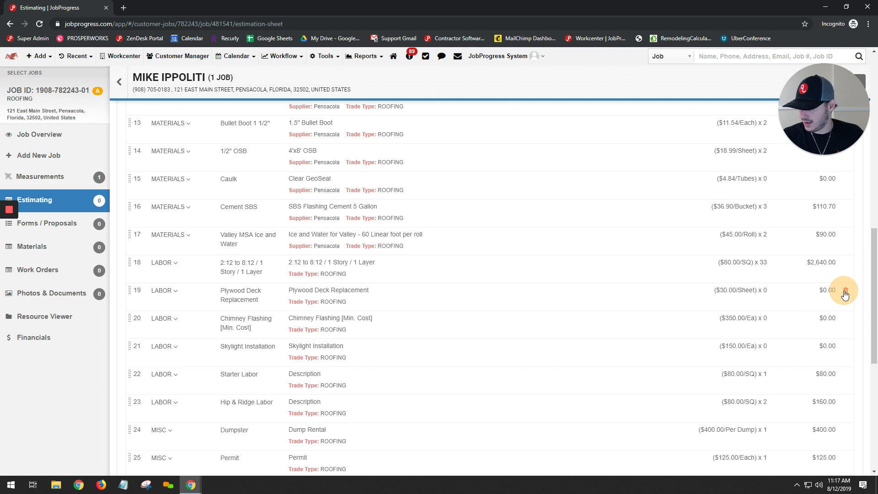
Step: Set the Plywood Deck Replacement quantity to 2 sheets
left_click(764, 289)
left_click(793, 271)
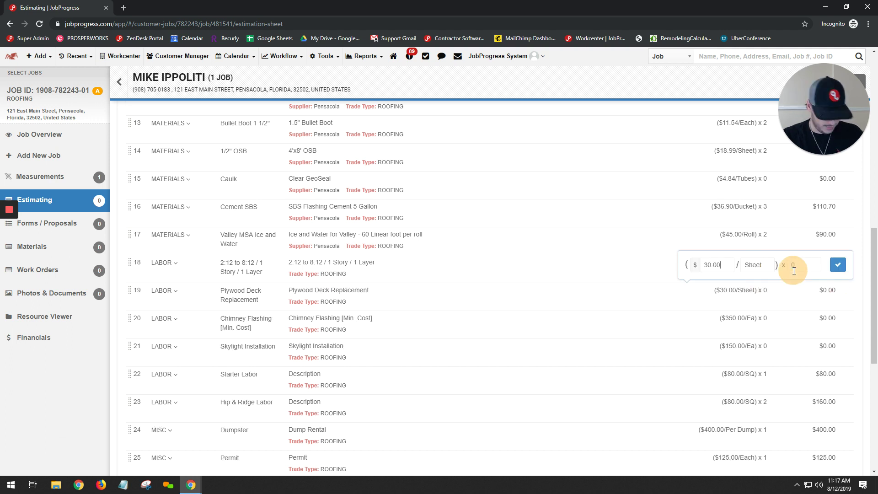
left_click(766, 290)
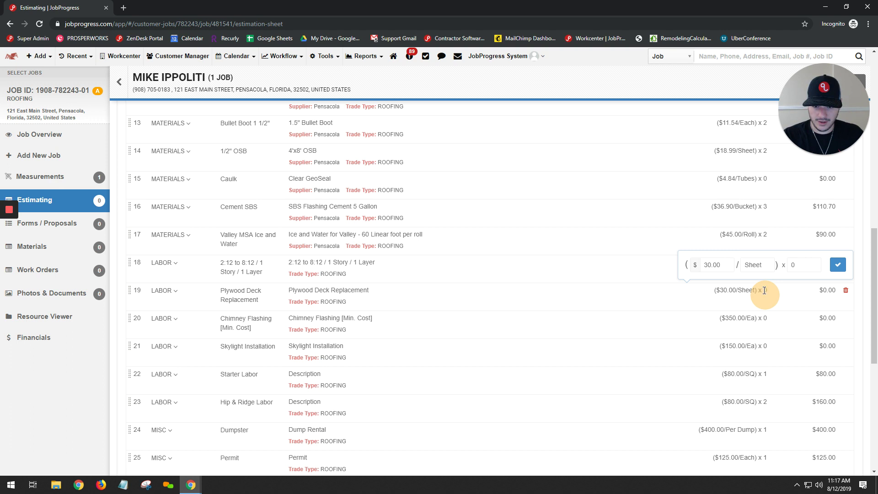
left_click(798, 271)
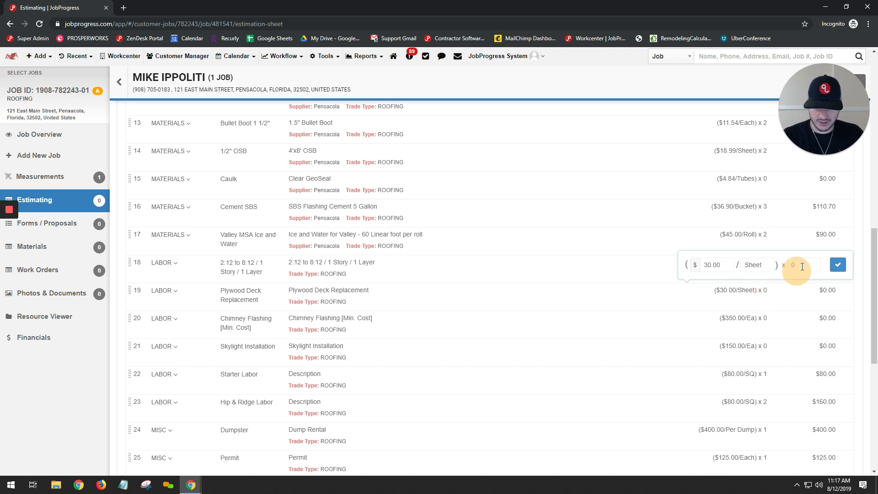
type("2")
left_click(835, 265)
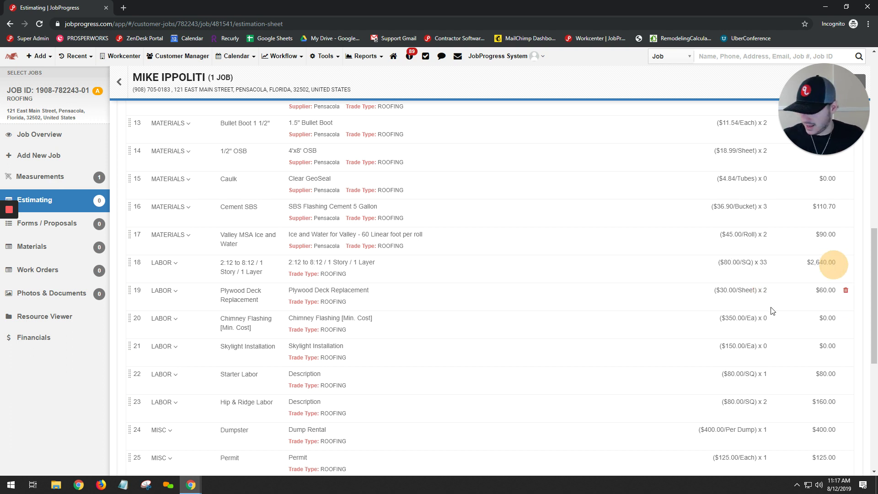
Step: Delete the Chimney Flashing, Skylight Installation and Starter labor lines, bringing the total to $7,648.27
scroll(772, 311, "down", 1)
left_click(845, 273)
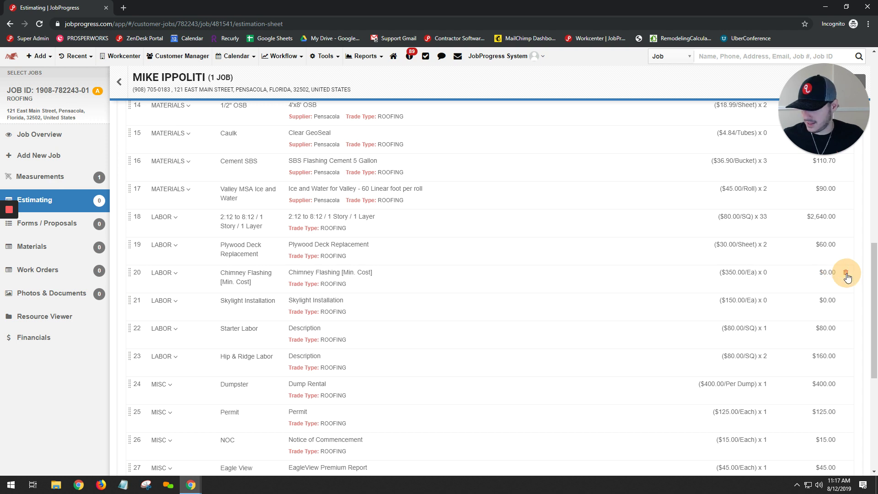
left_click(846, 272)
left_click(846, 273)
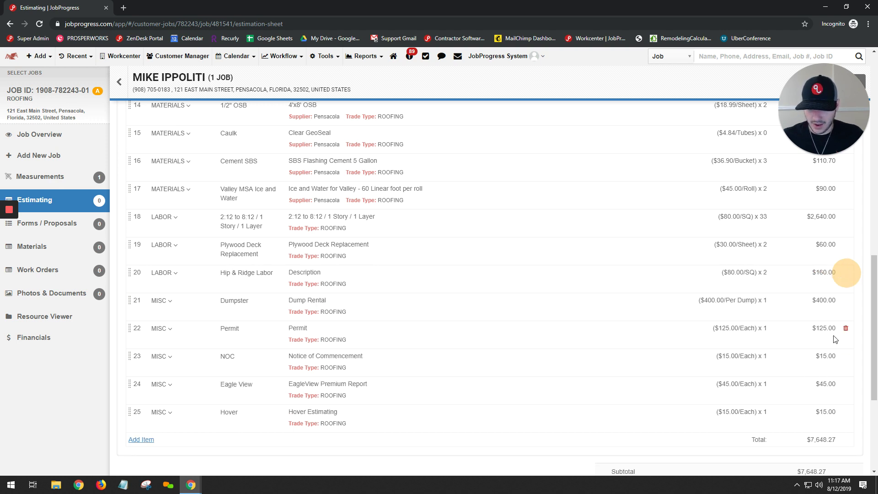
scroll(781, 297, "down", 2)
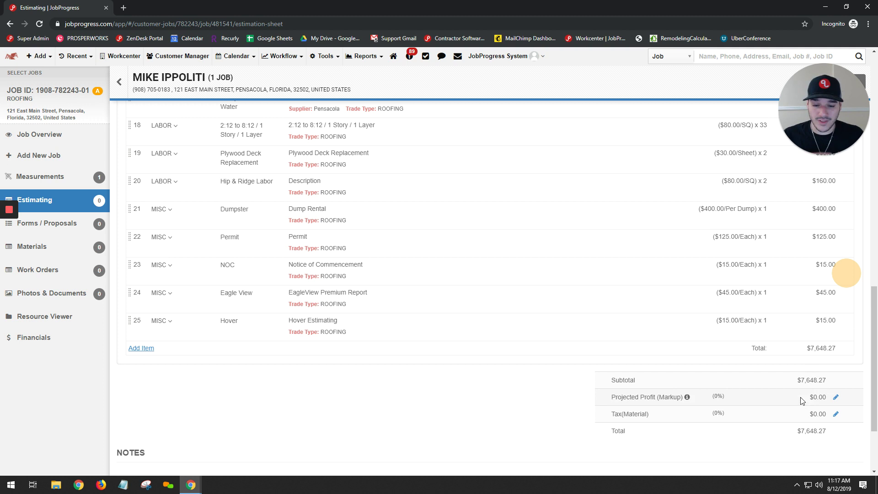
Step: Set projected profit to a 32.5% margin ($3,662.50), raising the total to $11,330.77
left_click_drag(833, 385, 792, 377)
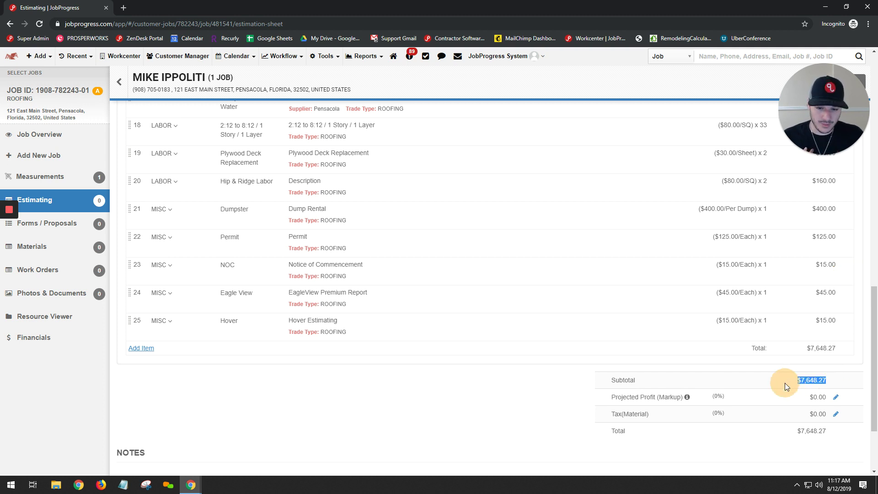
left_click(785, 382)
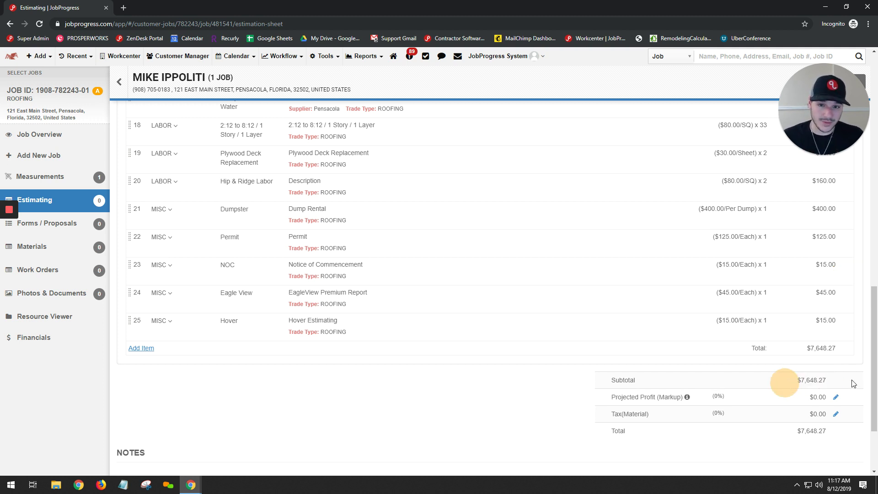
left_click(835, 396)
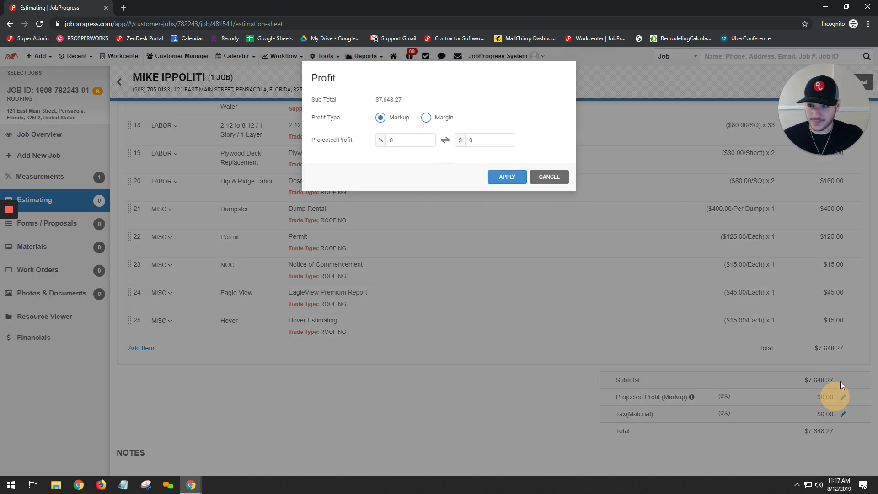
left_click(440, 118)
left_click(423, 143)
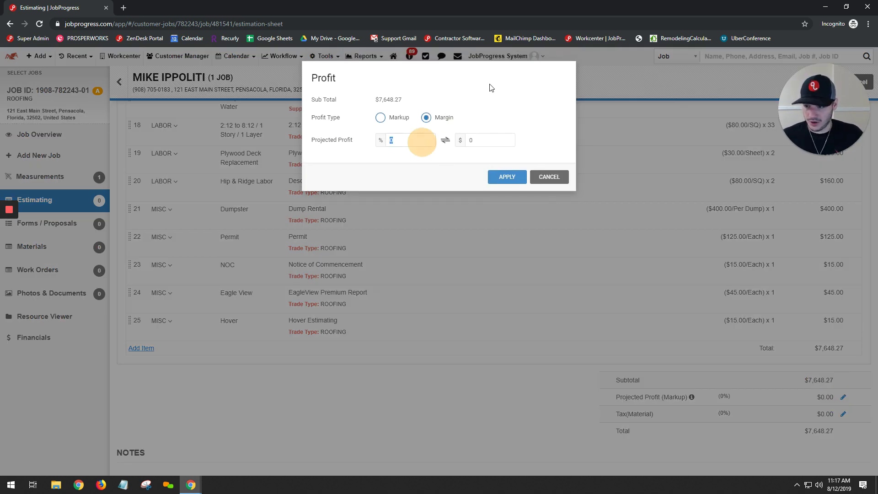
type("32.5")
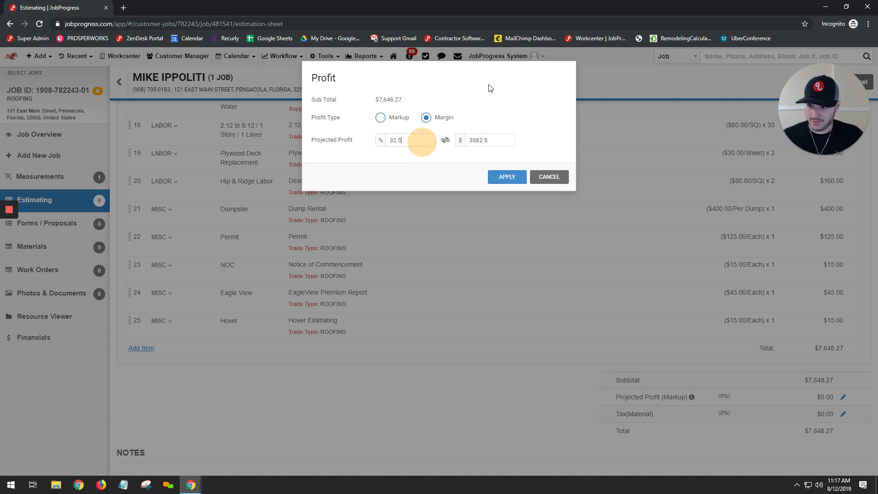
left_click(506, 178)
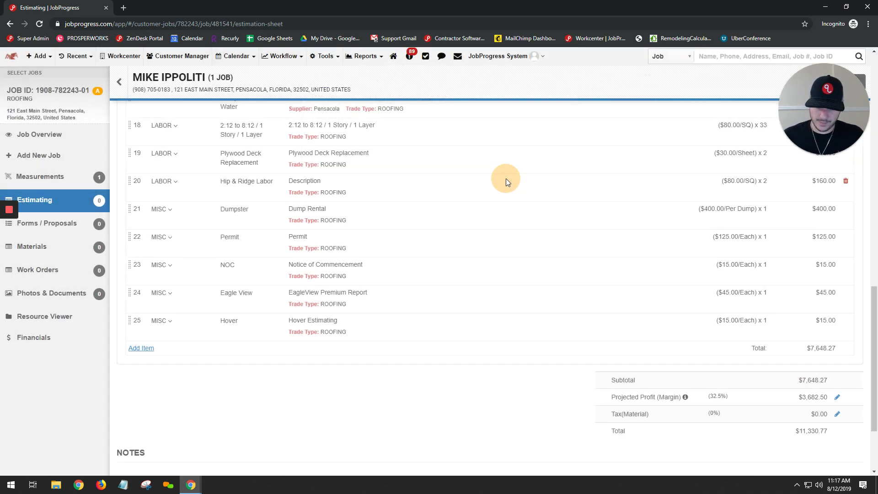
Step: Select the Escambia County Florida 7.5% material tax, adding $314.12 for a $11,644.89 total
left_click(837, 414)
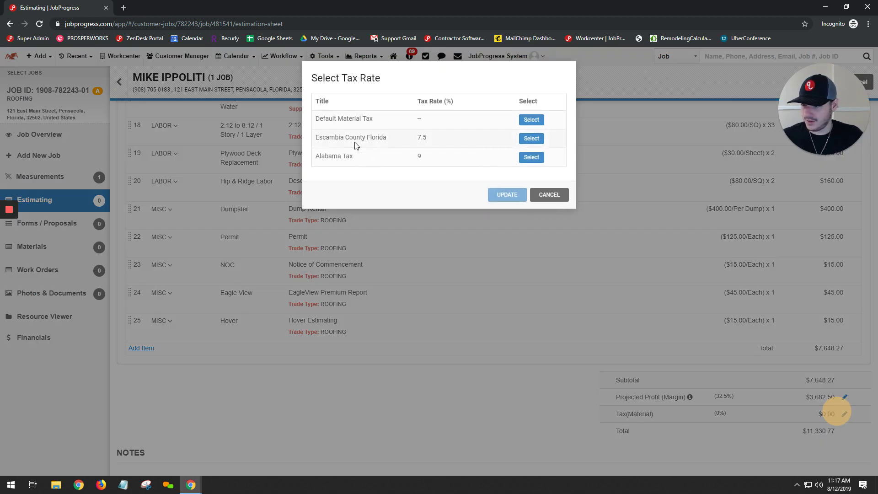
left_click(400, 137)
left_click(532, 138)
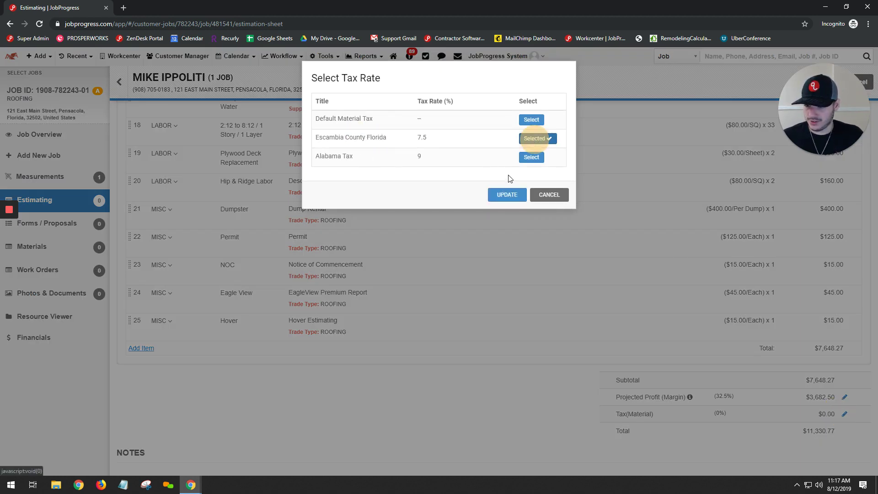
left_click(507, 194)
double_click(788, 429)
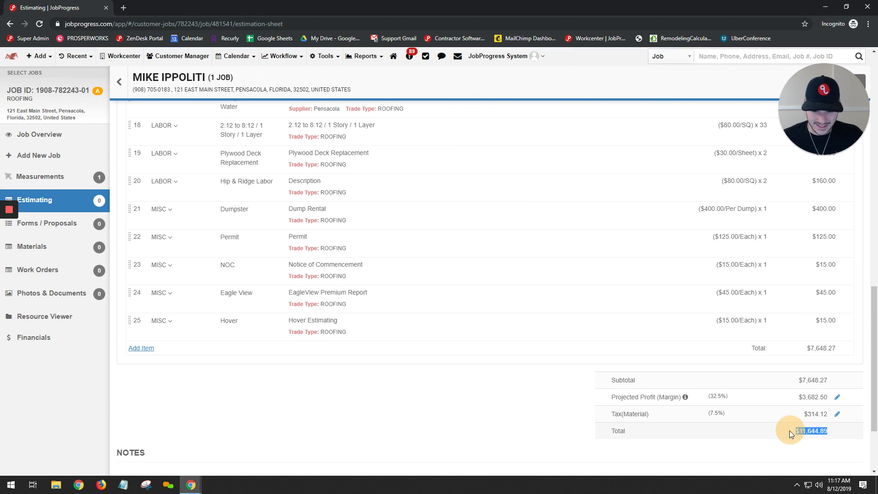
left_click(831, 442)
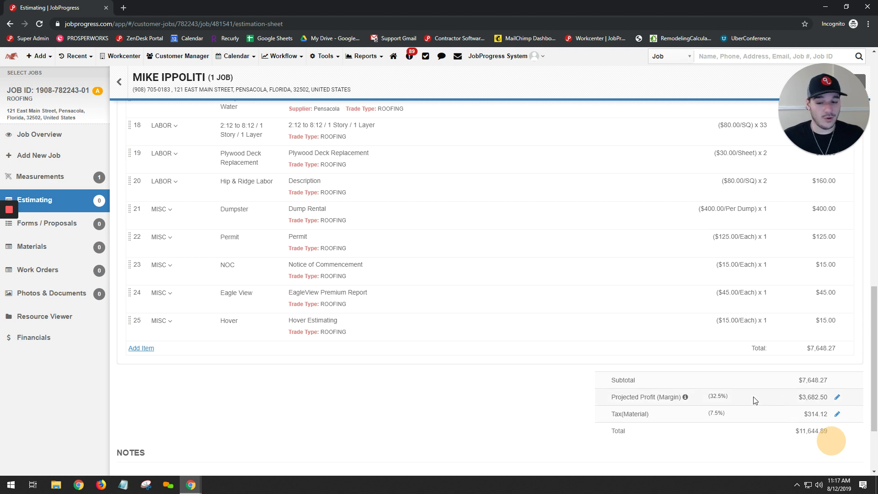
left_click_drag(712, 380, 748, 396)
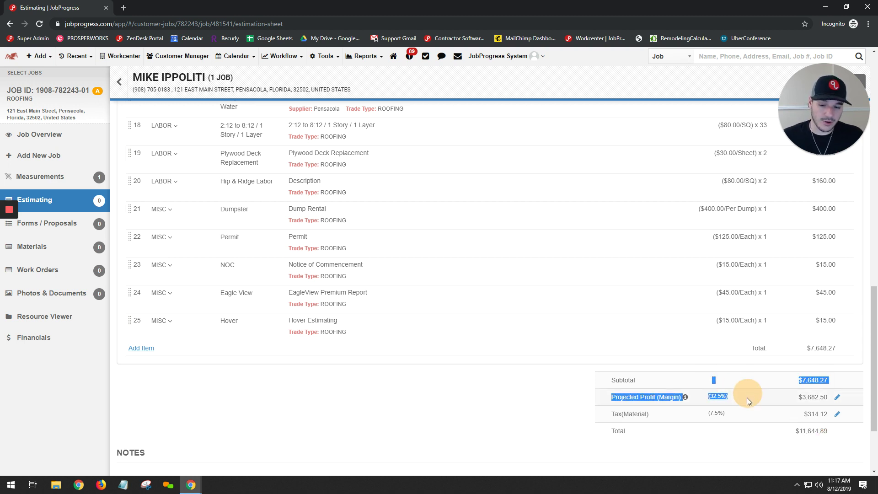
left_click(739, 421)
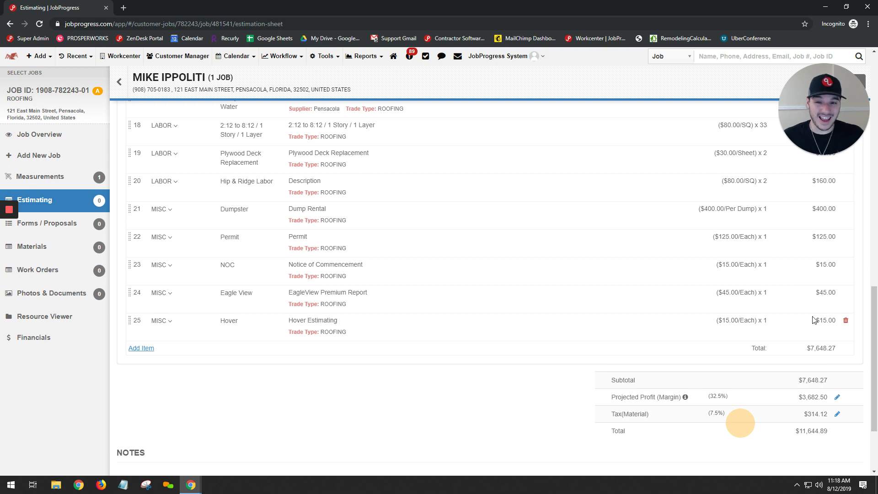
Step: Turn on Description Only and Hide Pricing, leaving only the $11,644.89 total visible
scroll(826, 253, "up", 15)
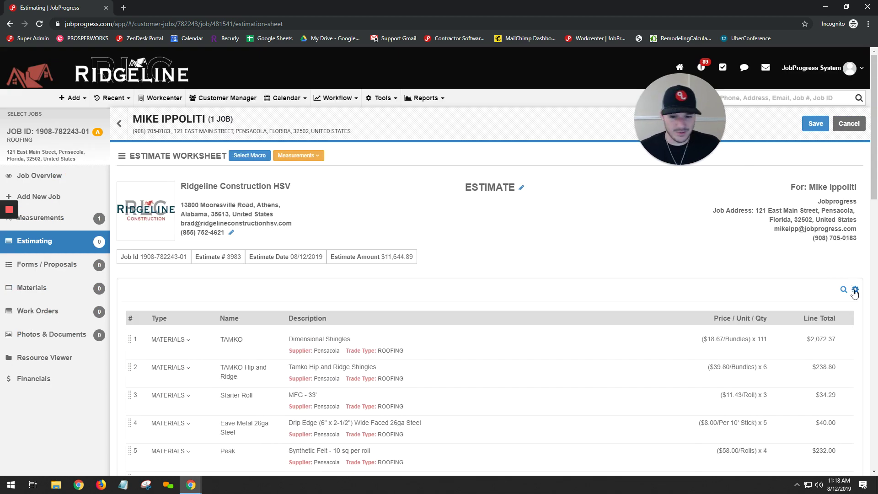
left_click(854, 289)
left_click(849, 336)
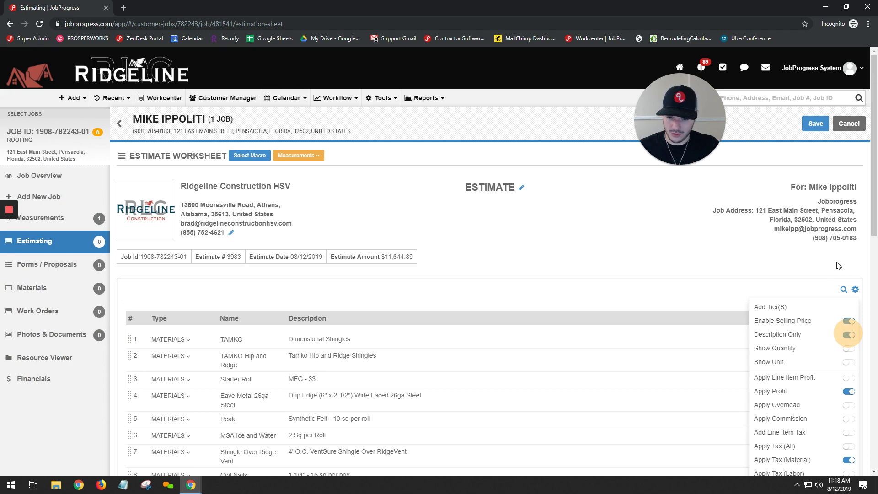
scroll(846, 365, "down", 3)
left_click(848, 352)
scroll(847, 352, "down", 7)
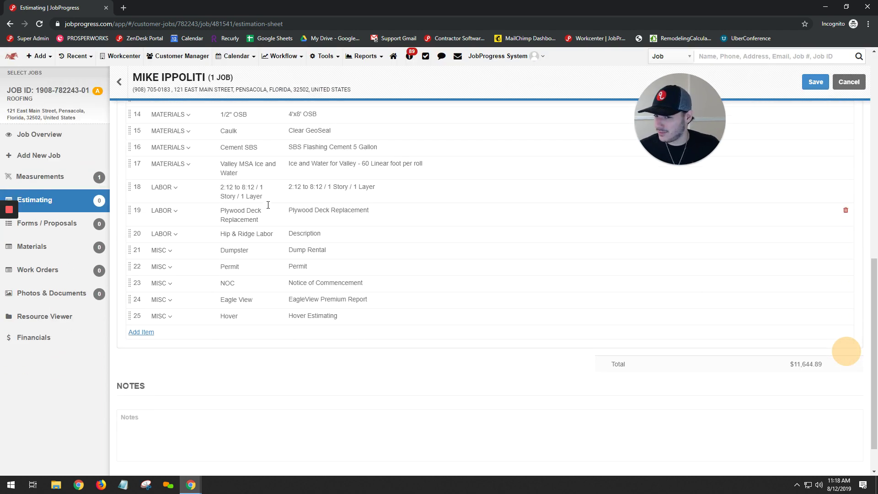
left_click_drag(611, 363, 839, 367)
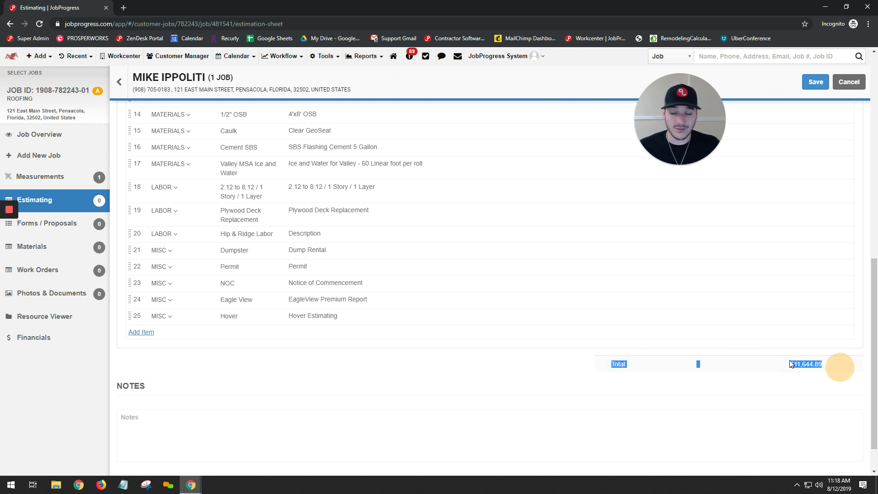
Step: Save the estimate worksheet under the name 'TEST Estimate'
left_click(779, 379)
scroll(782, 347, "up", 10)
left_click(815, 81)
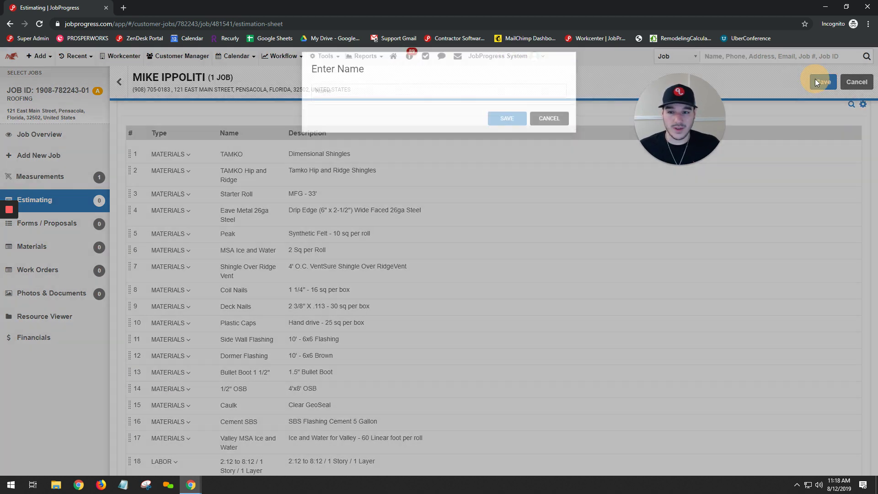
left_click(433, 99)
type("TE")
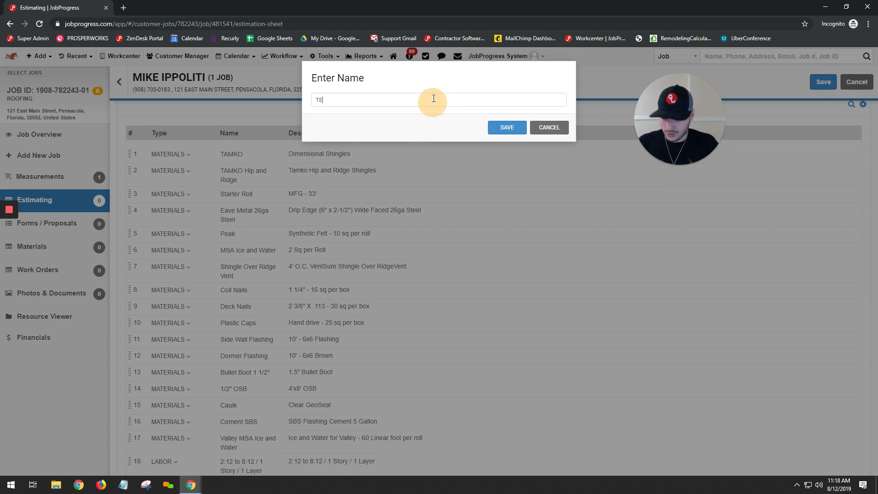
type("ST Estimate")
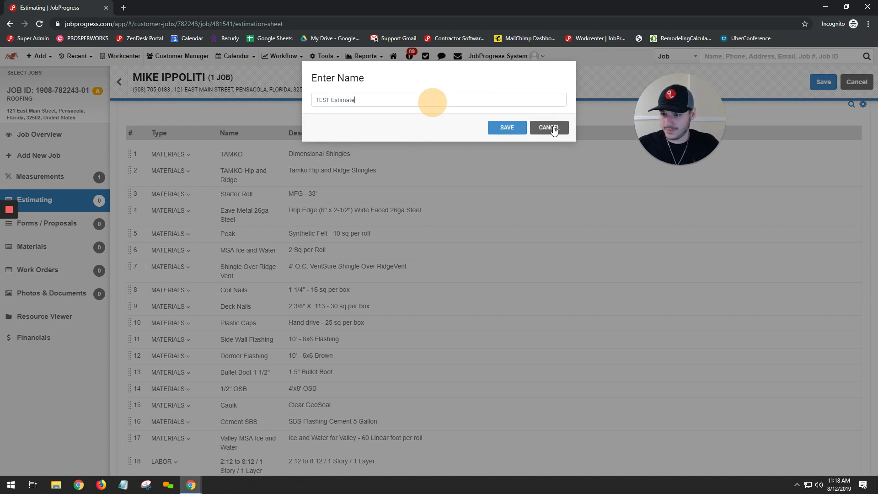
left_click(506, 128)
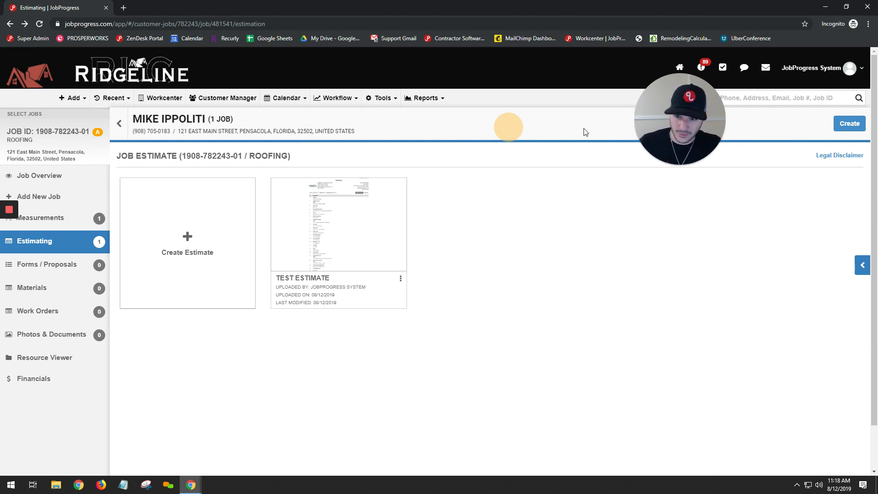
Step: Use Update Job Price on the TEST ESTIMATE card, confirm with Proceed, and go to Financials
left_click(402, 279)
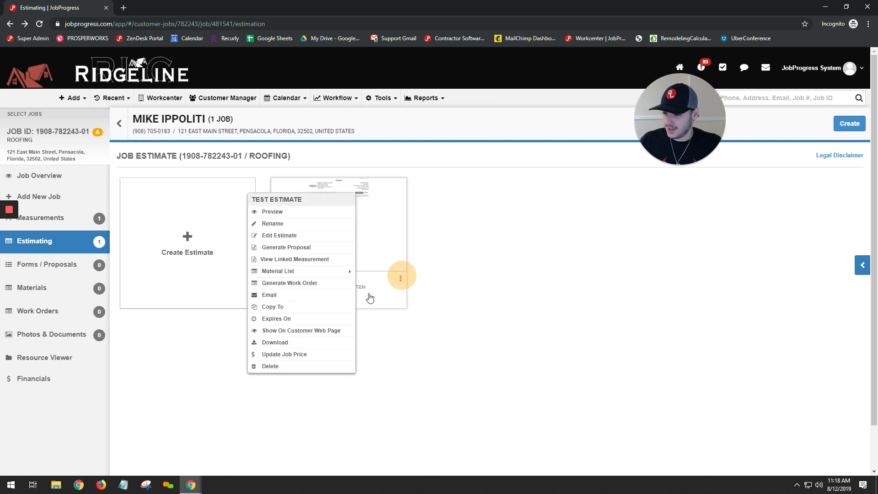
left_click(339, 357)
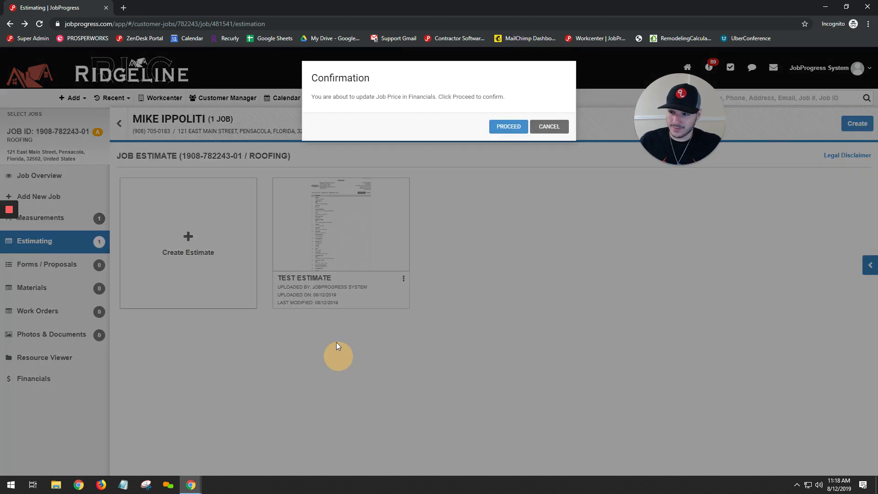
left_click(520, 119)
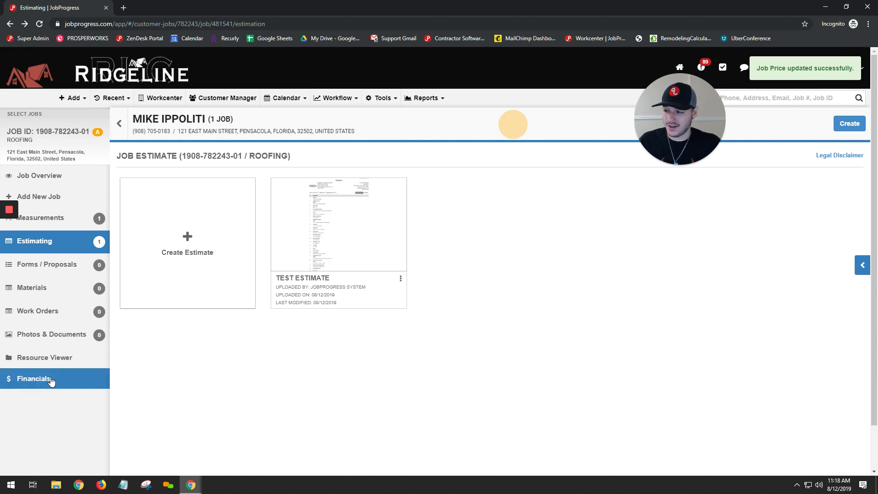
left_click(50, 378)
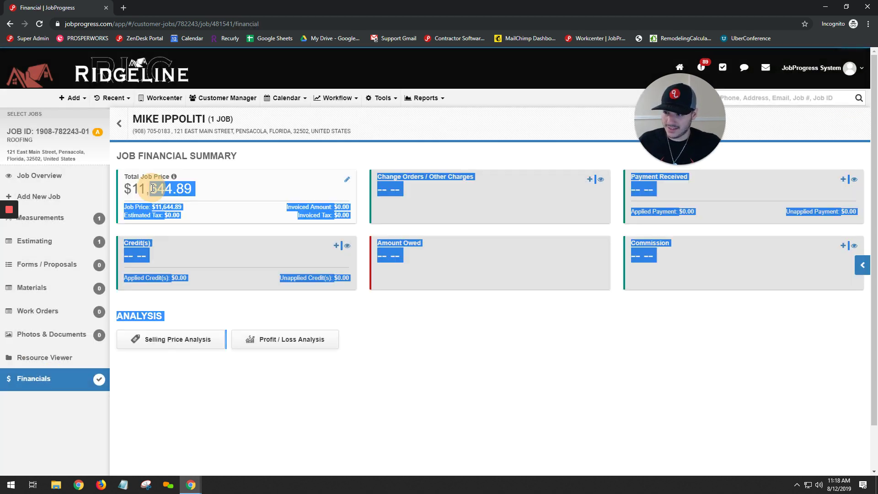
Step: Highlight the $11,644.89 Total Job Price on the Job Financial Summary
left_click_drag(195, 189, 156, 189)
left_click(155, 189)
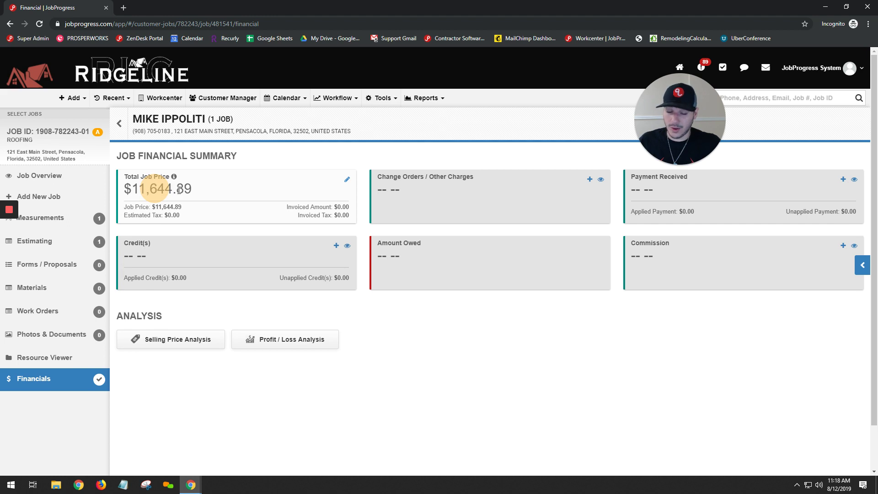